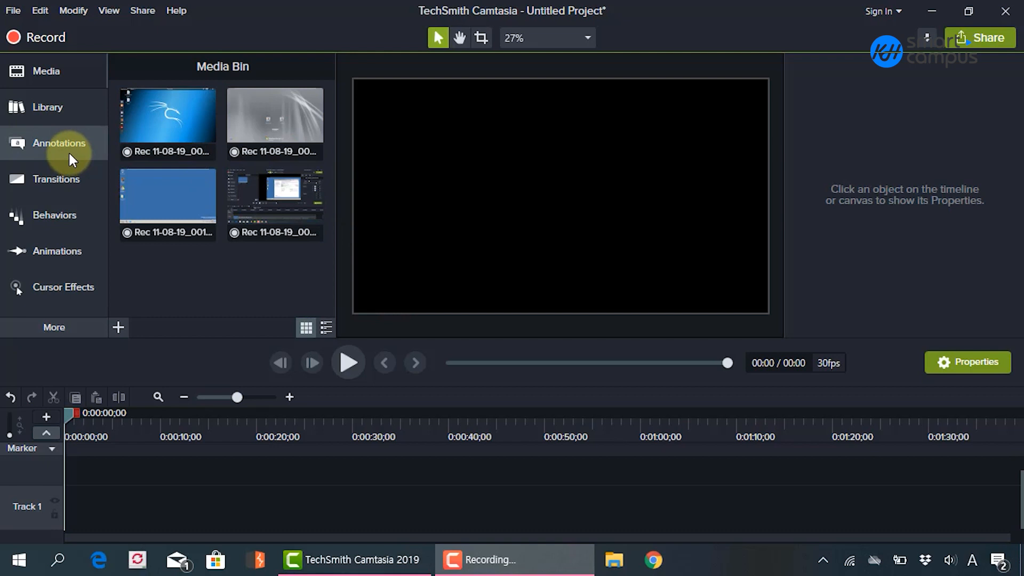
pyautogui.click(70, 155)
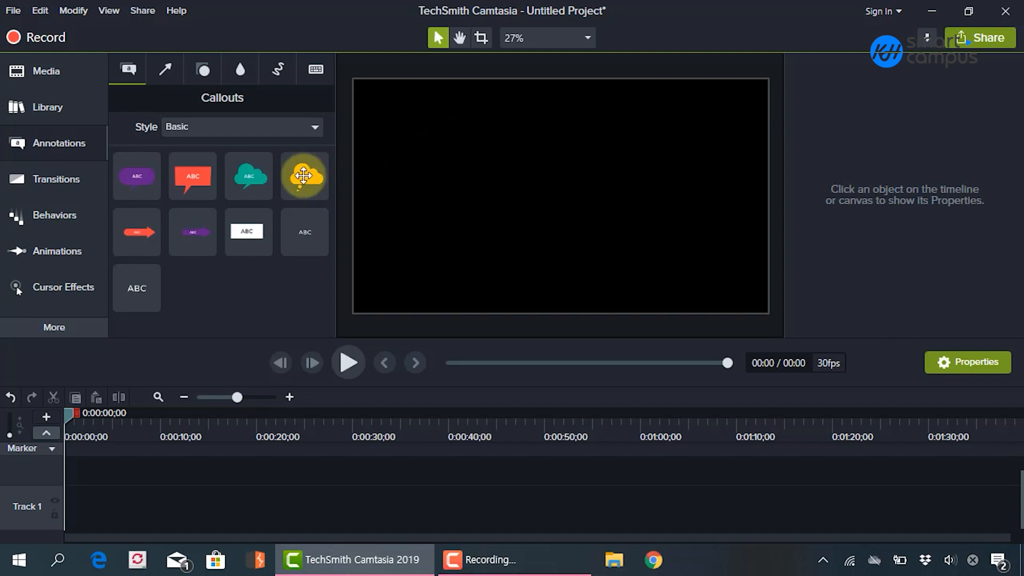
pyautogui.click(304, 177)
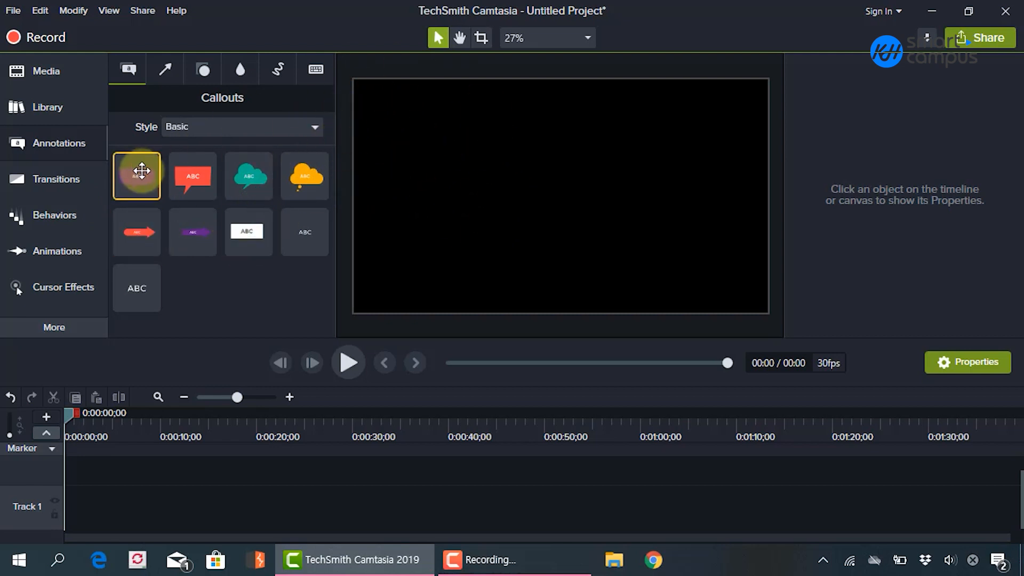
# Place the Rec 11-08-19_003 recording from the media bin at the start of Track 1.
pyautogui.click(71, 73)
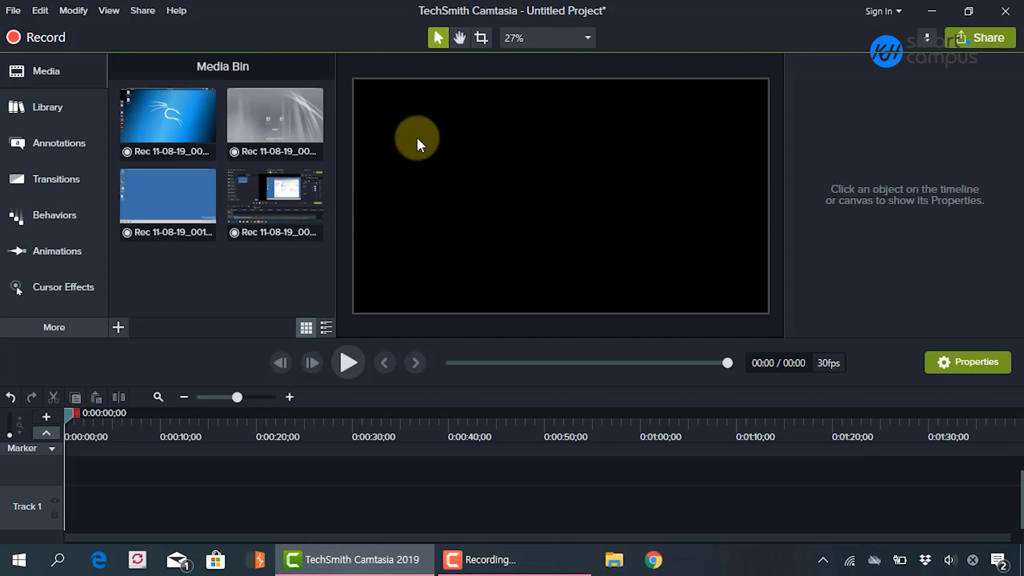
pyautogui.click(197, 137)
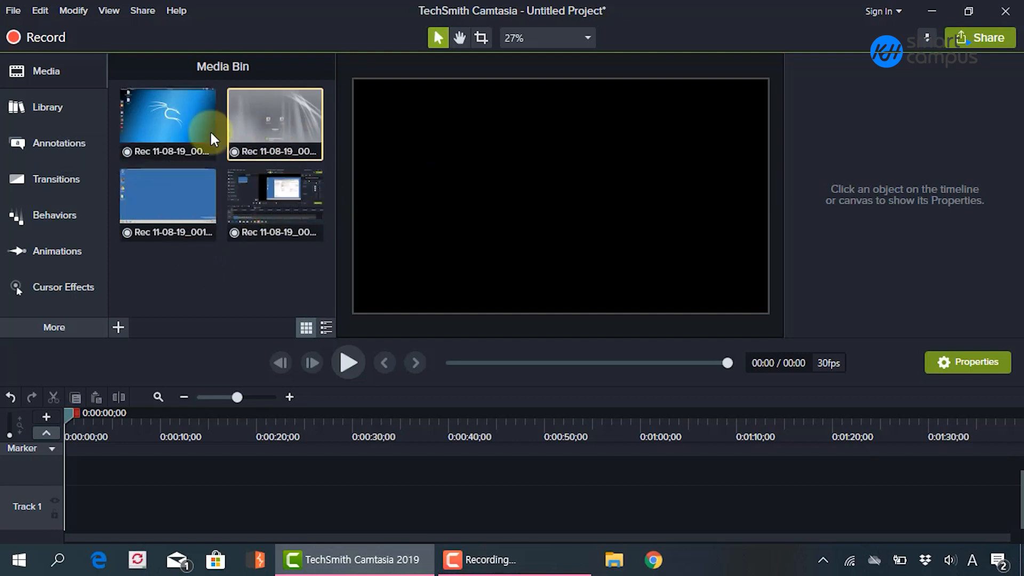
pyautogui.click(274, 144)
pyautogui.click(176, 128)
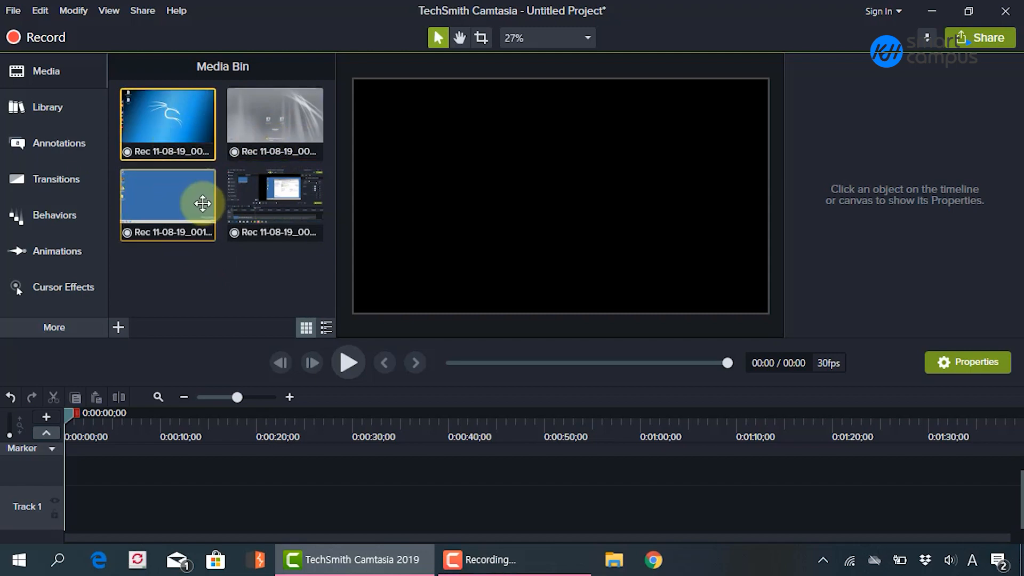
pyautogui.moveTo(182, 133); pyautogui.dragTo(176, 468)
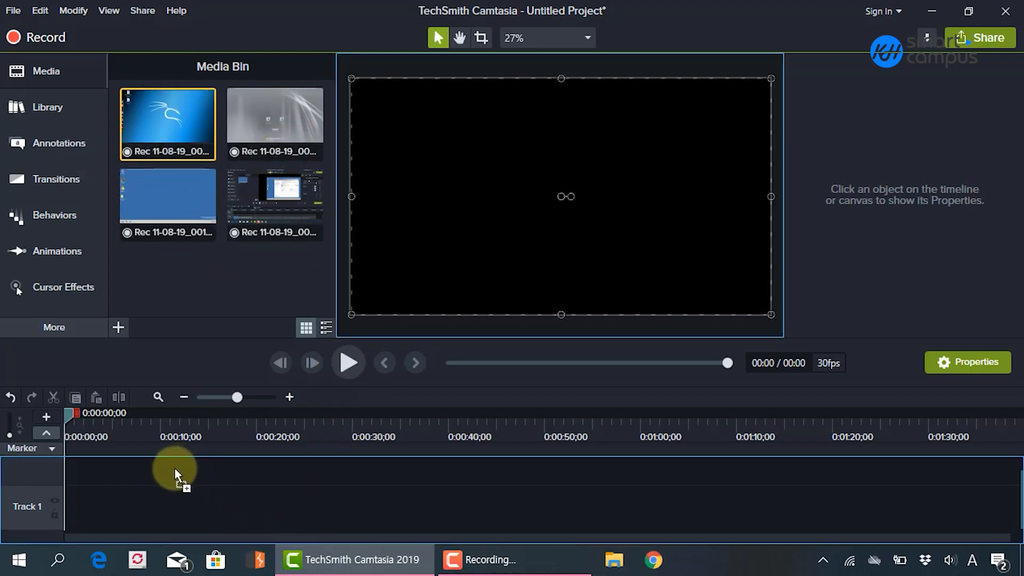
pyautogui.moveTo(59, 469); pyautogui.dragTo(69, 517)
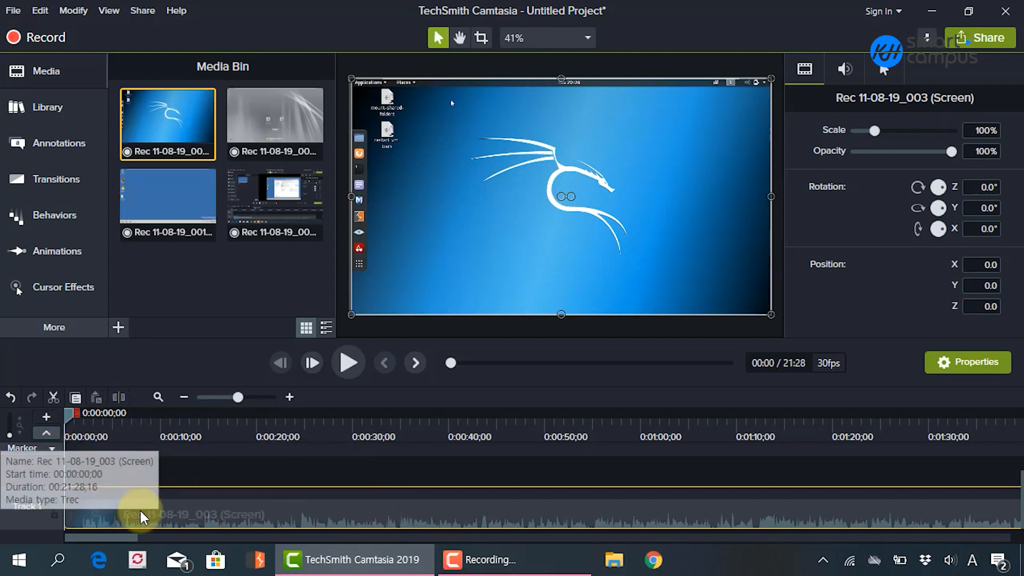
pyautogui.moveTo(59, 419)
pyautogui.mouseDown()
pyautogui.moveTo(304, 418)
pyautogui.moveTo(46, 423)
pyautogui.mouseUp()
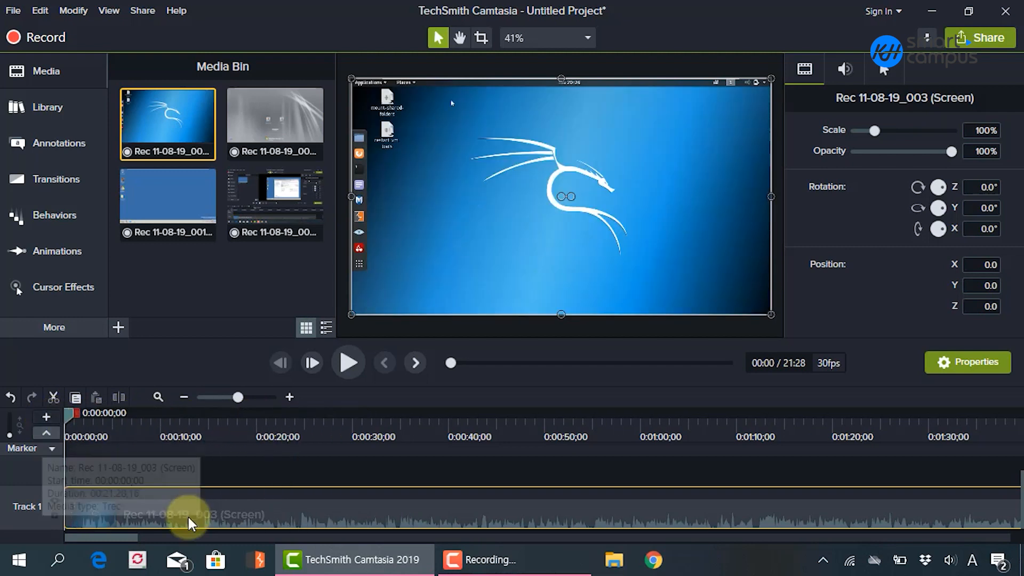
# Display the Basic callouts and advance the recording to about 0:30, where the browser shows the Kali Linux page.
pyautogui.click(74, 148)
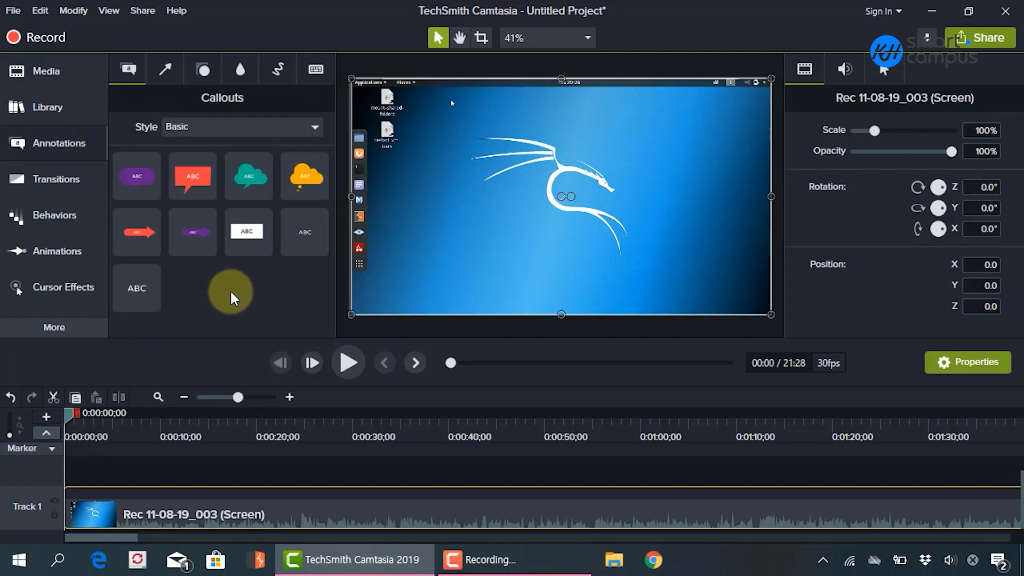
pyautogui.click(248, 176)
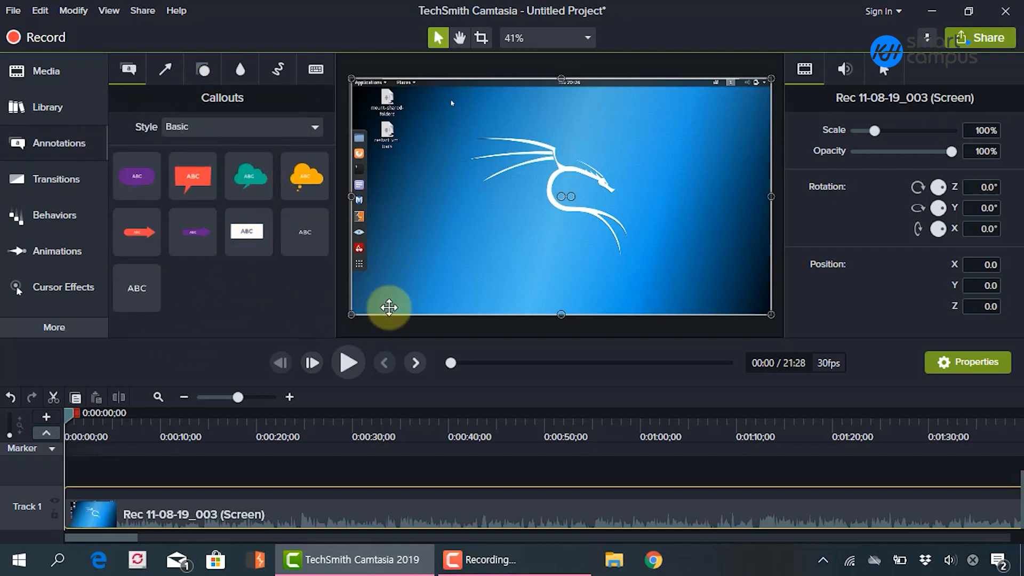
pyautogui.press('XF86AudioLowerVolume')
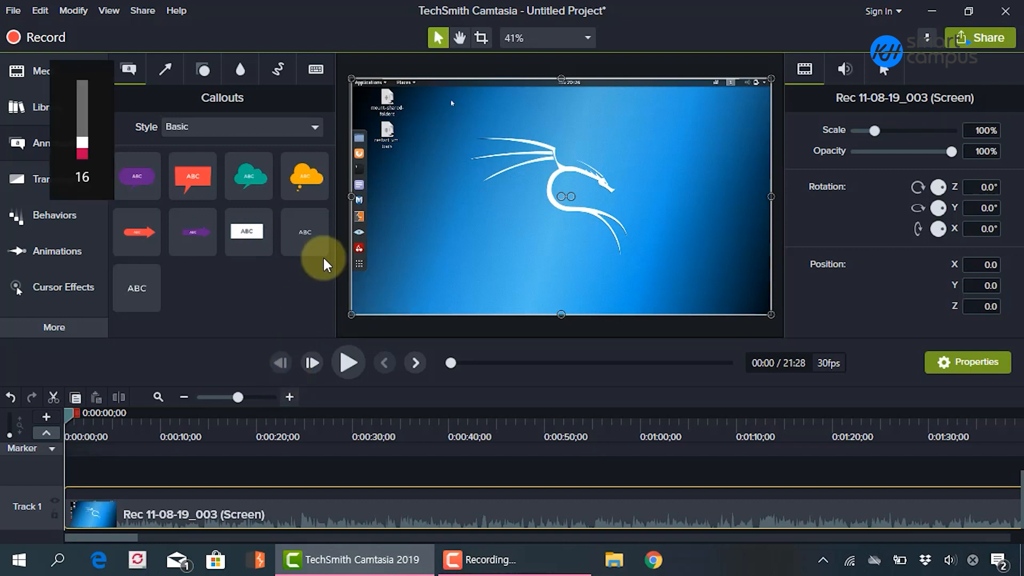
pyautogui.click(348, 362)
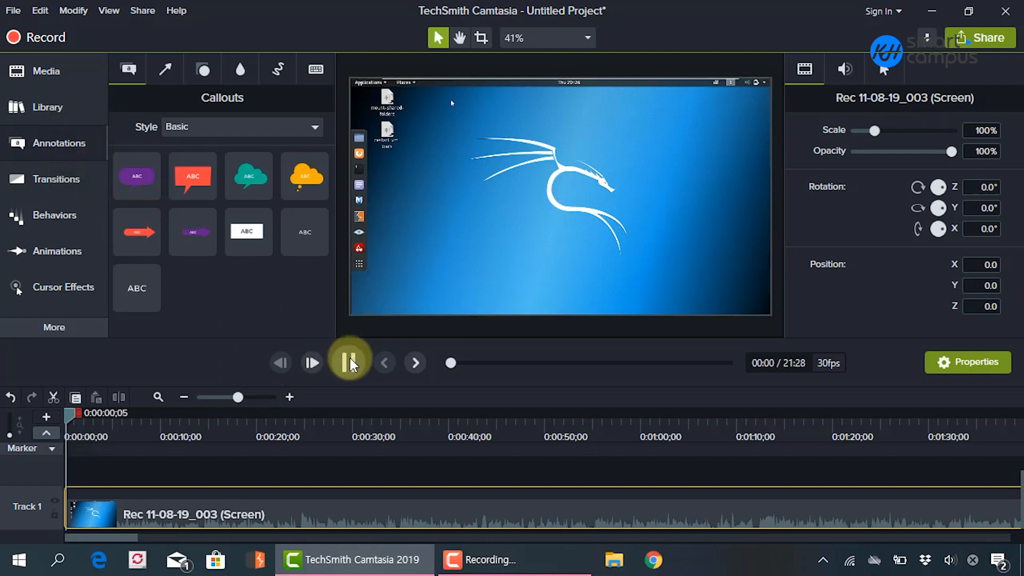
pyautogui.click(457, 362)
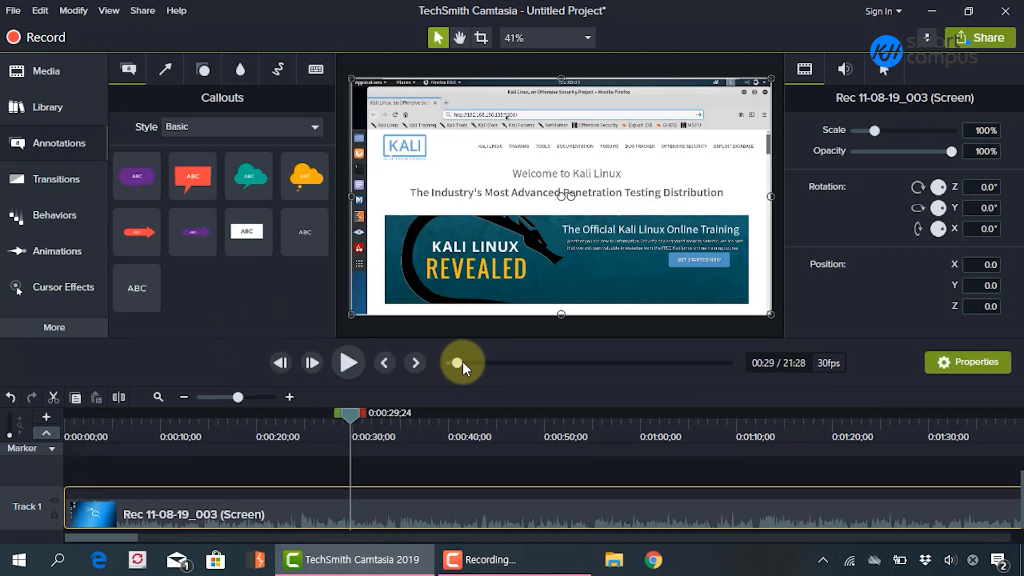
pyautogui.press('space')
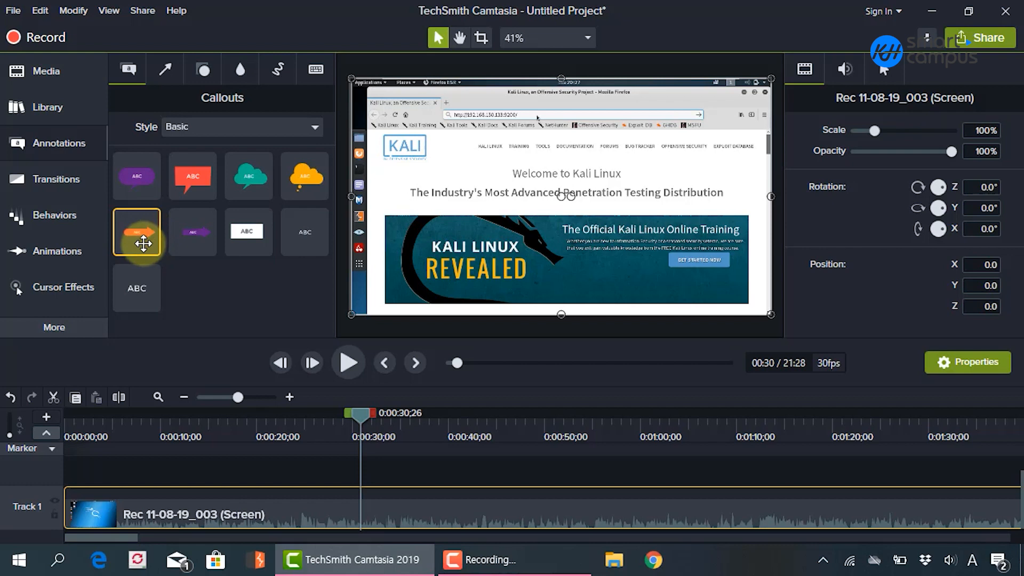
# Add the red text arrow callout to the frame and shrink it so that it points at the browser's address bar.
pyautogui.moveTo(143, 242)
pyautogui.mouseDown()
pyautogui.moveTo(361, 197)
pyautogui.moveTo(368, 140)
pyautogui.moveTo(447, 152)
pyautogui.moveTo(470, 177)
pyautogui.mouseUp()
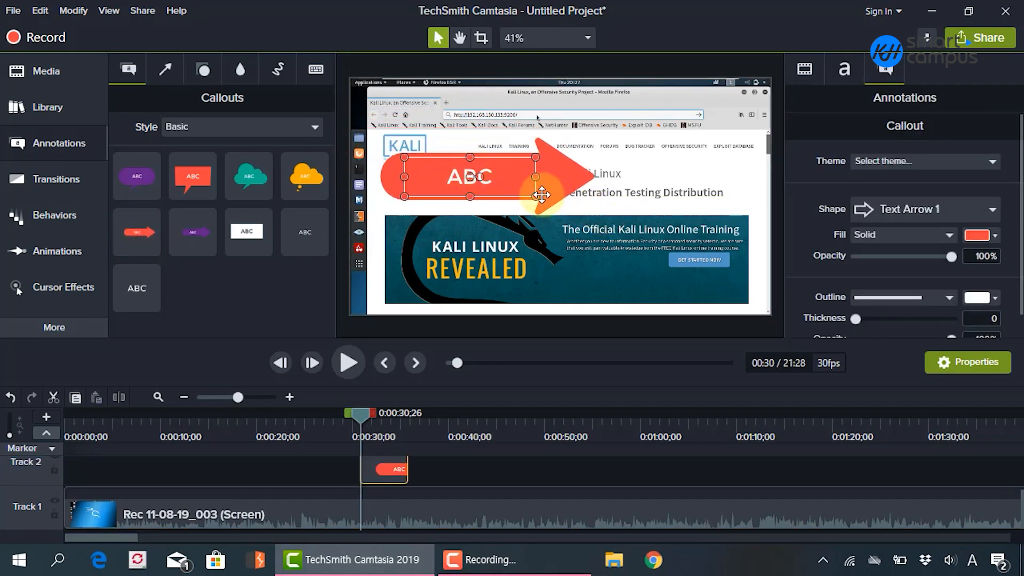
pyautogui.moveTo(535, 197); pyautogui.dragTo(411, 116)
pyautogui.click(443, 207)
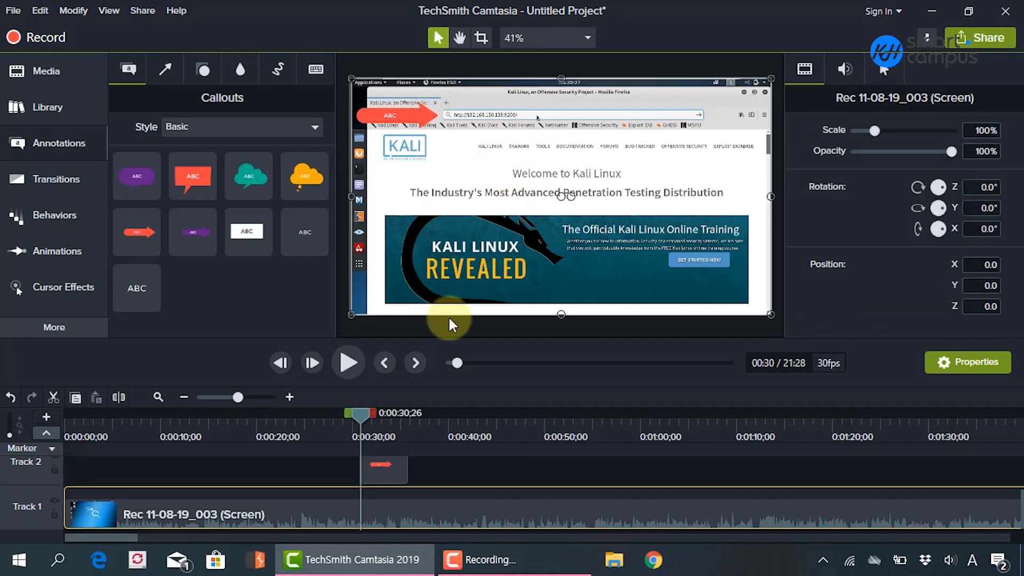
# Examine the text and shape properties available for the red arrow callout.
pyautogui.click(399, 116)
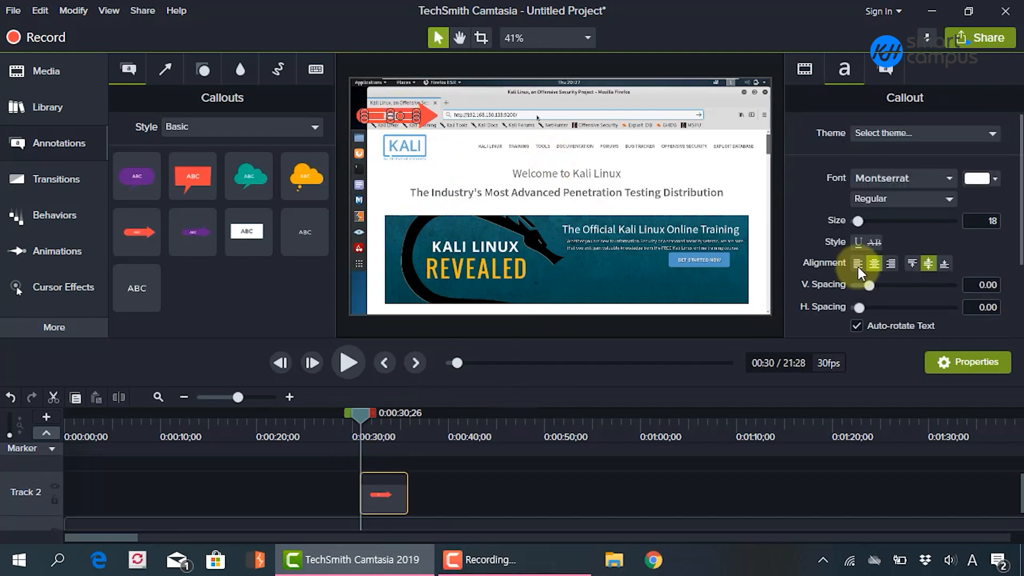
pyautogui.click(884, 72)
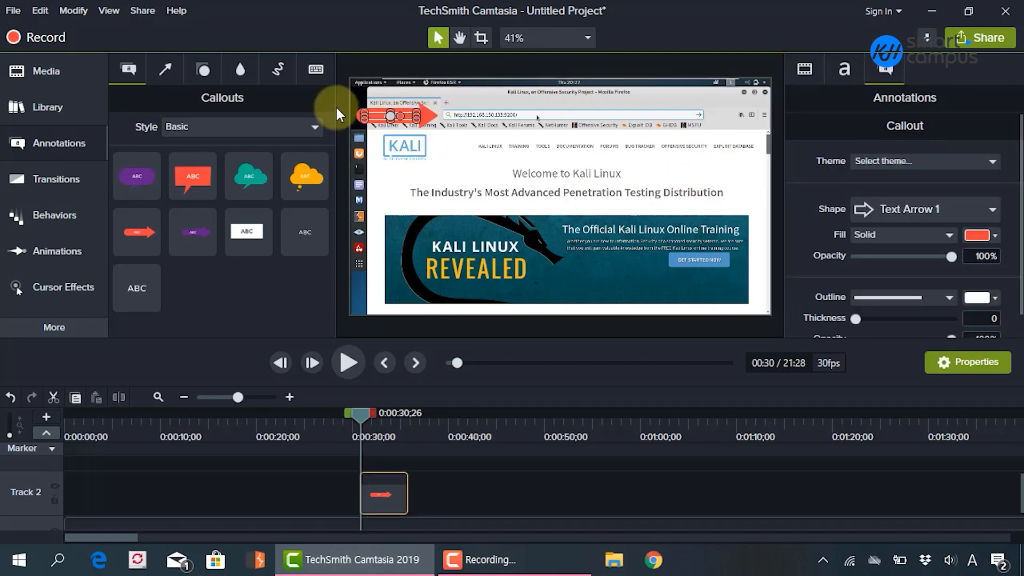
pyautogui.click(64, 73)
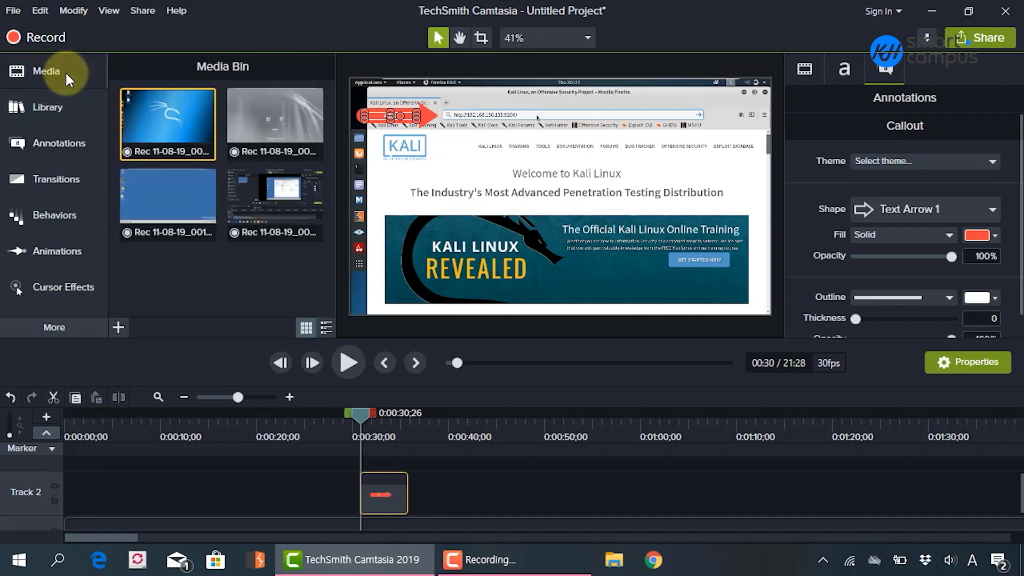
pyautogui.click(58, 142)
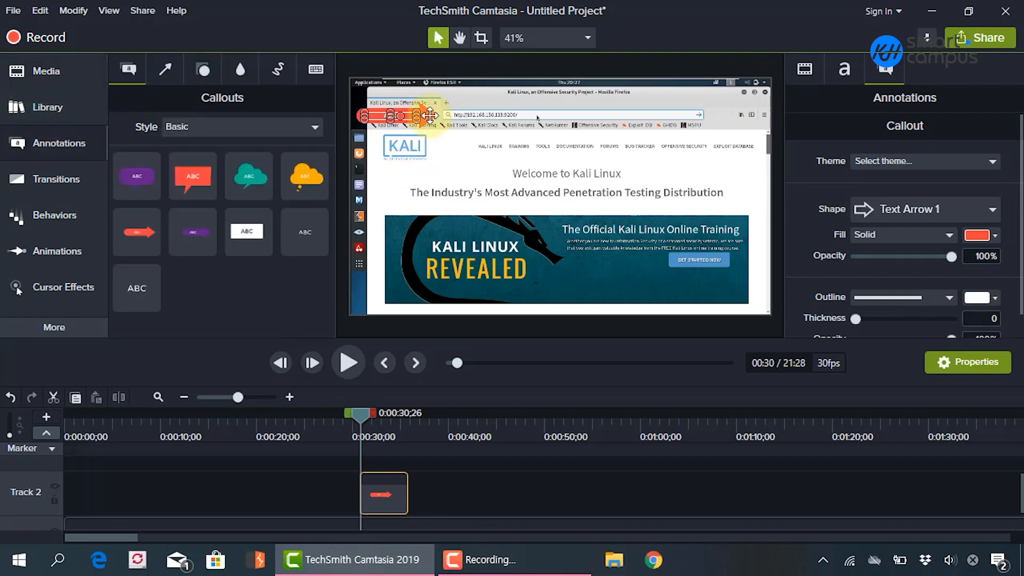
pyautogui.click(433, 133)
pyautogui.click(422, 113)
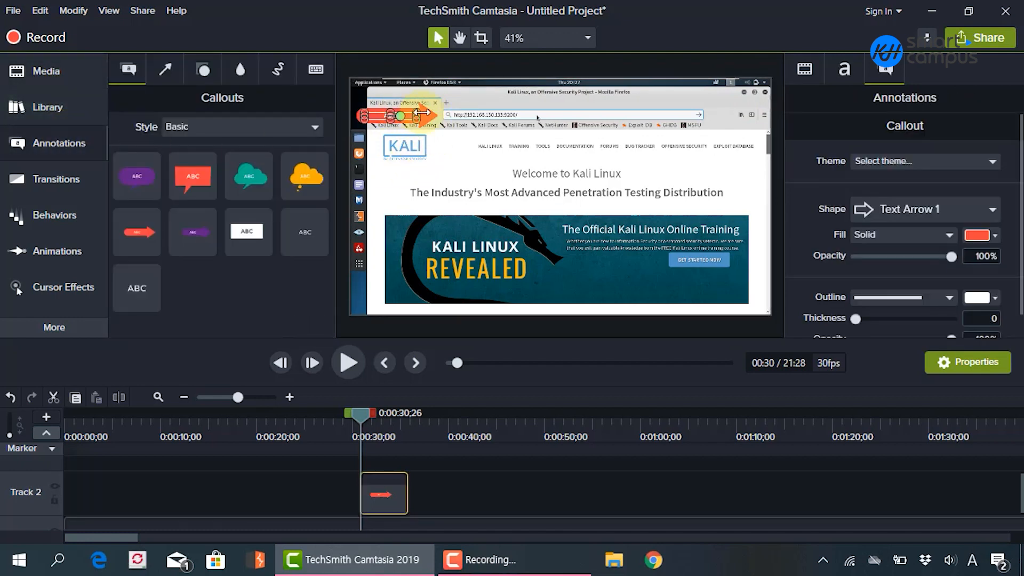
pyautogui.click(560, 193)
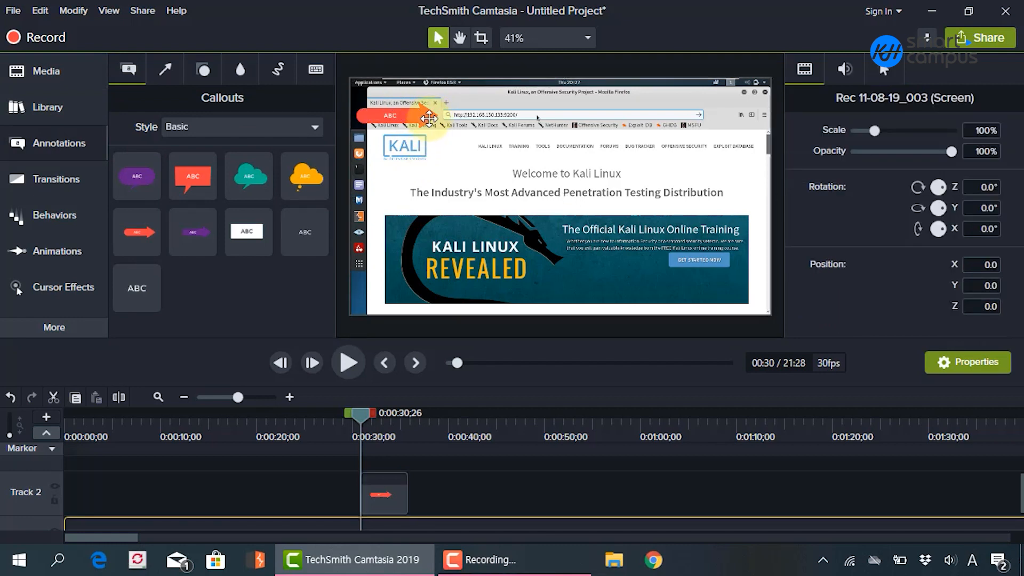
pyautogui.click(429, 118)
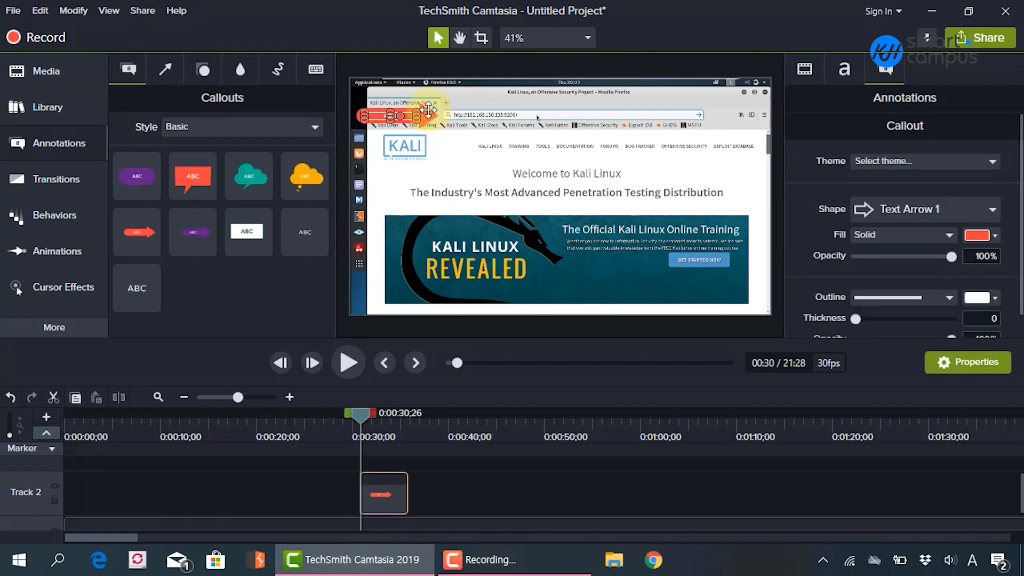
pyautogui.click(427, 106)
pyautogui.click(420, 112)
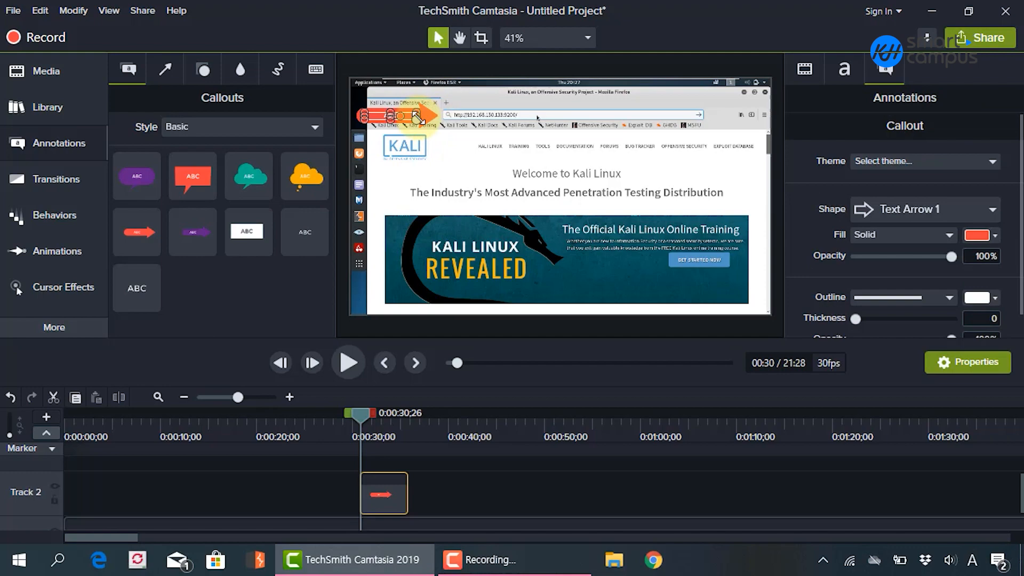
pyautogui.scroll(-1, 1004, 179)
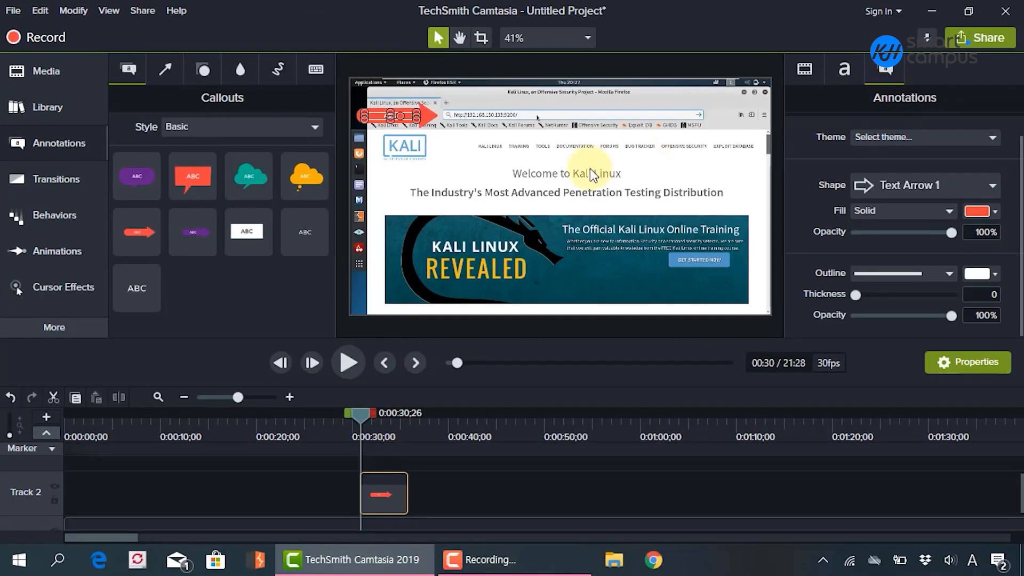
pyautogui.click(589, 170)
pyautogui.click(400, 116)
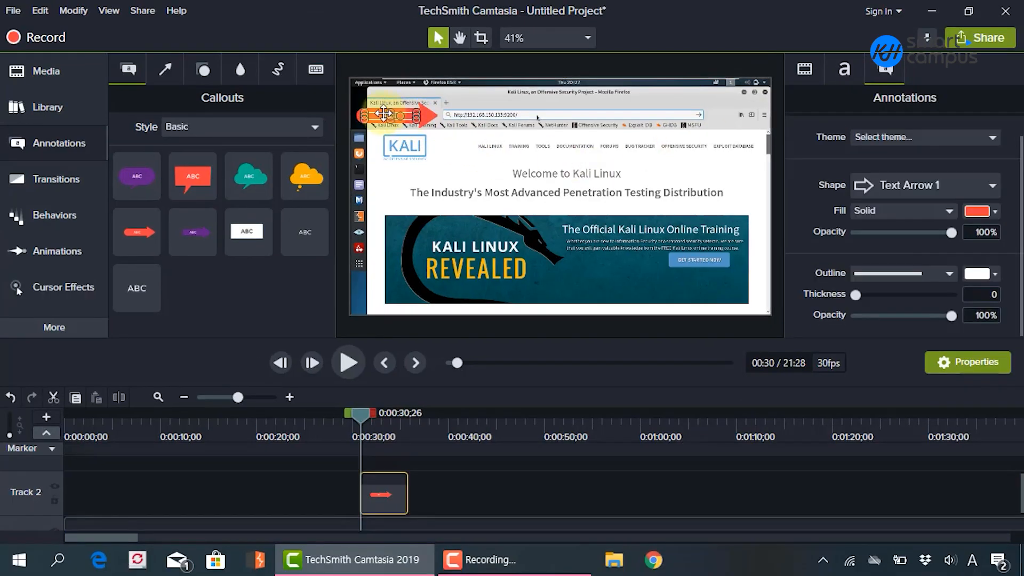
pyautogui.doubleClick(383, 113)
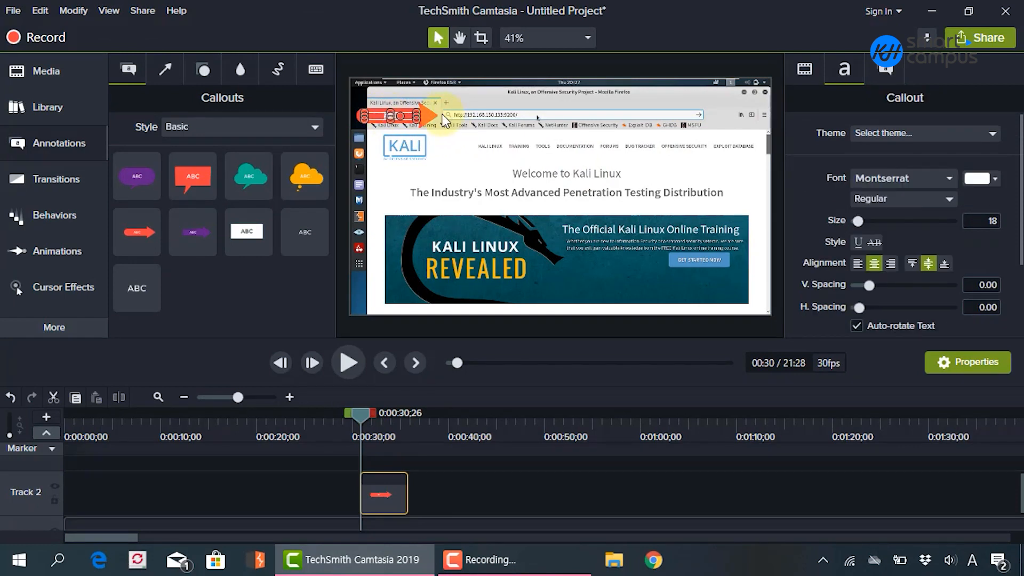
pyautogui.click(875, 75)
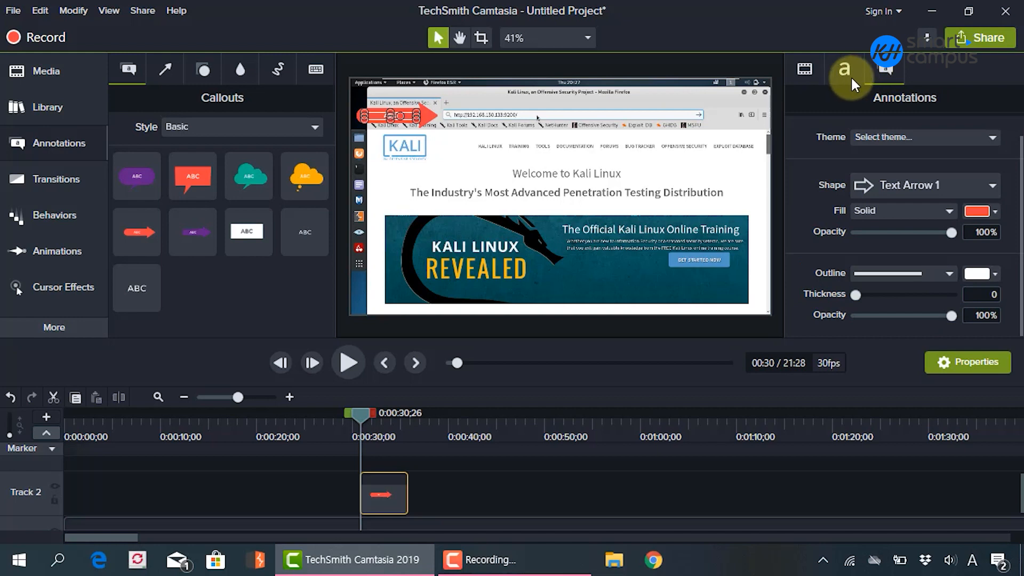
pyautogui.click(851, 76)
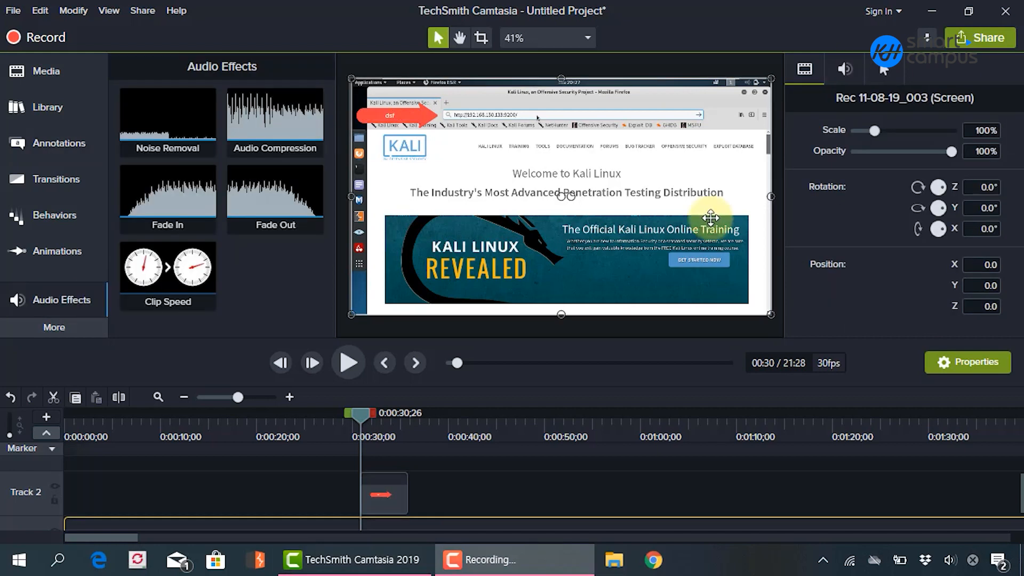
# Enlarge the red arrow callout and set its text to "URL 접속".
pyautogui.click(419, 121)
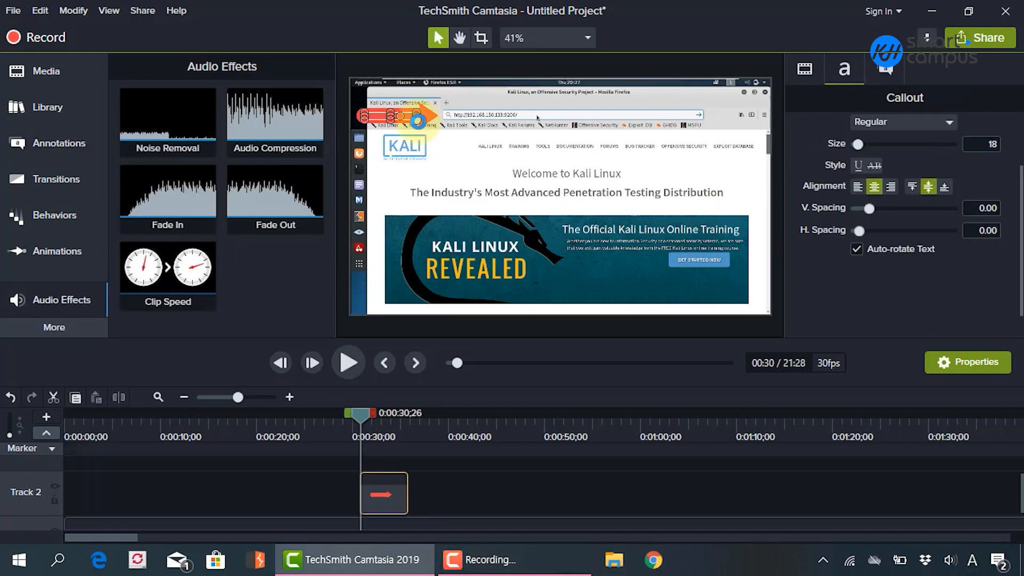
pyautogui.moveTo(418, 121); pyautogui.dragTo(480, 143)
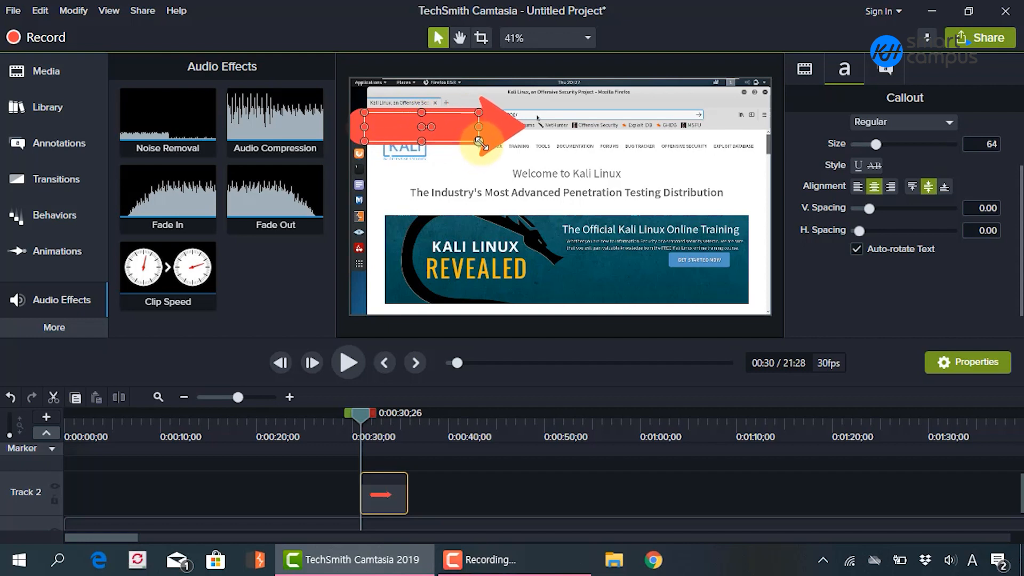
pyautogui.doubleClick(461, 128)
pyautogui.write('d')
pyautogui.press('BackSpace')
pyautogui.press('Hangul')
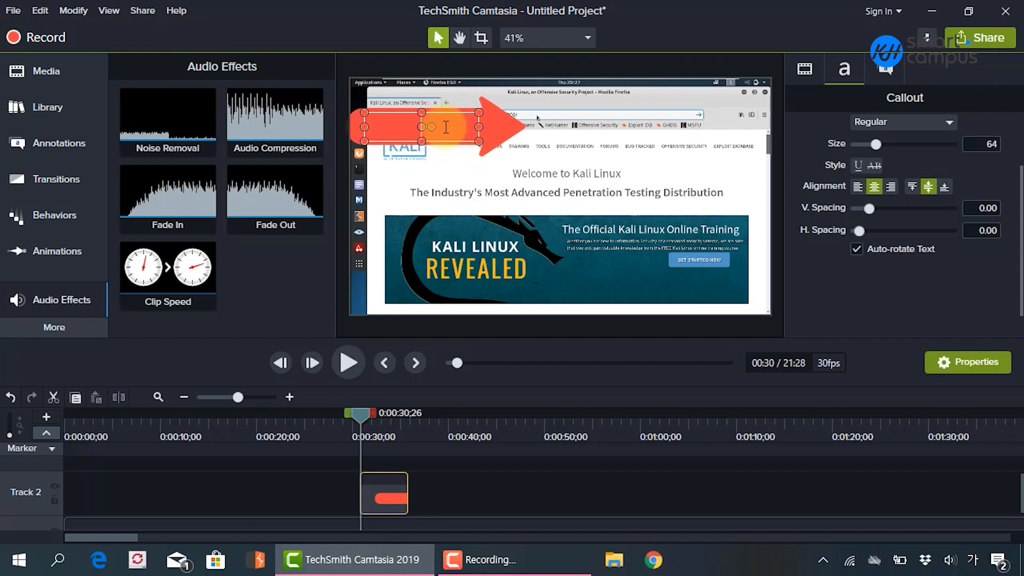
pyautogui.press('Hangul')
pyautogui.write('URL')
pyautogui.press('Hangul')
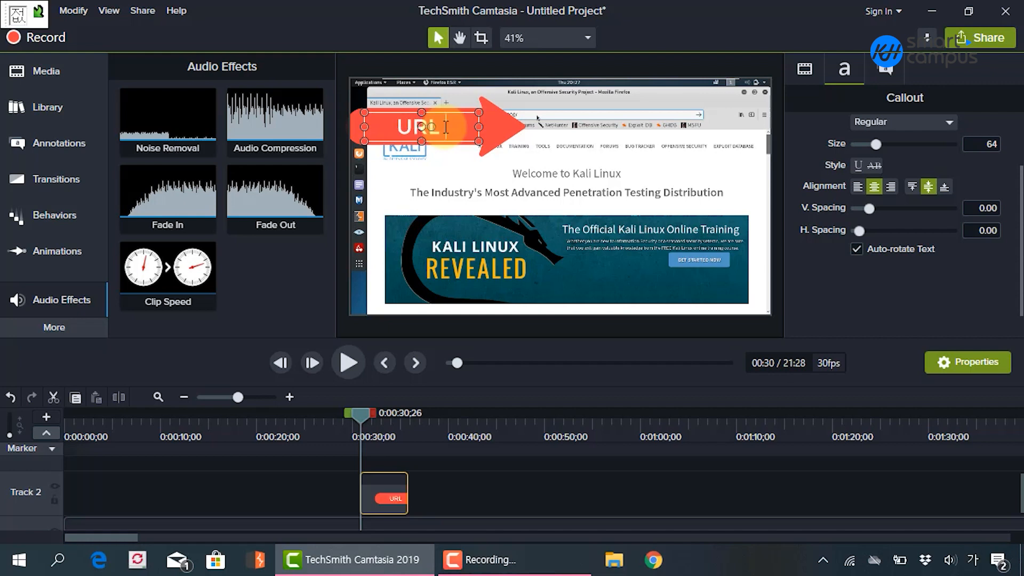
pyautogui.write('접속')
pyautogui.click(467, 177)
pyautogui.click(483, 129)
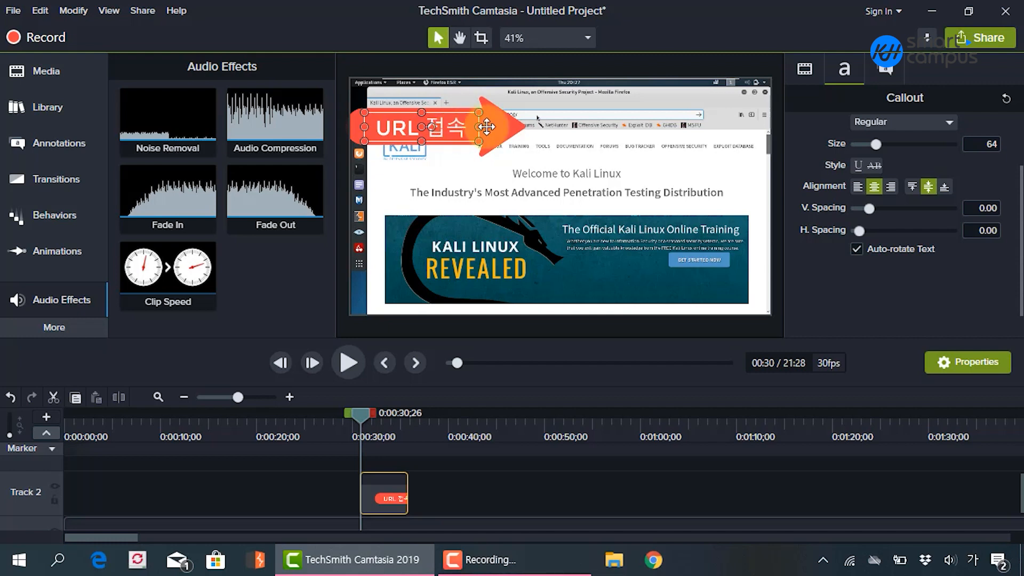
pyautogui.click(498, 169)
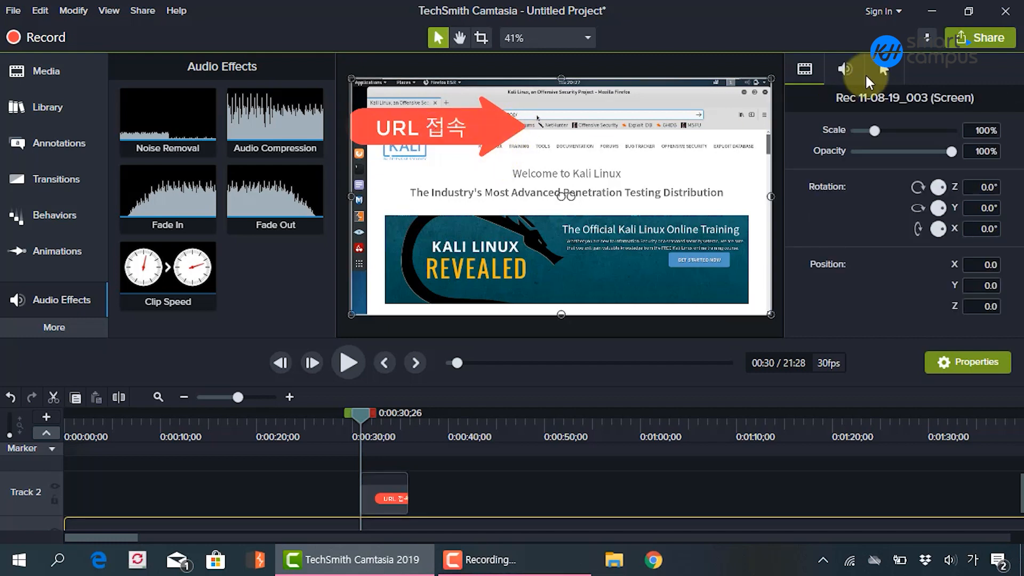
# Try the Thought Bubble 2 shape on the "URL 접속" callout and switch it back to Text Arrow 1.
pyautogui.click(465, 123)
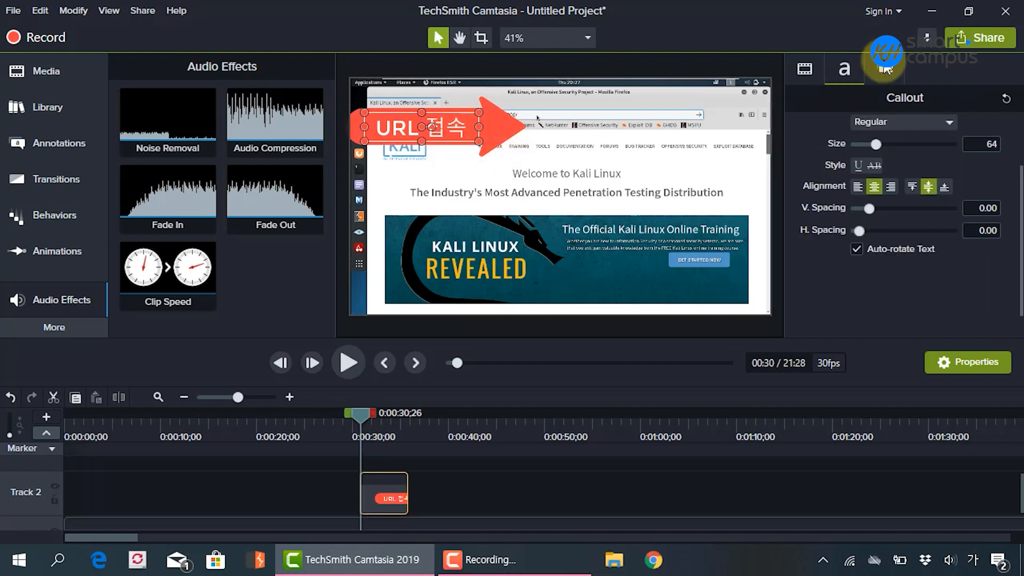
pyautogui.click(885, 67)
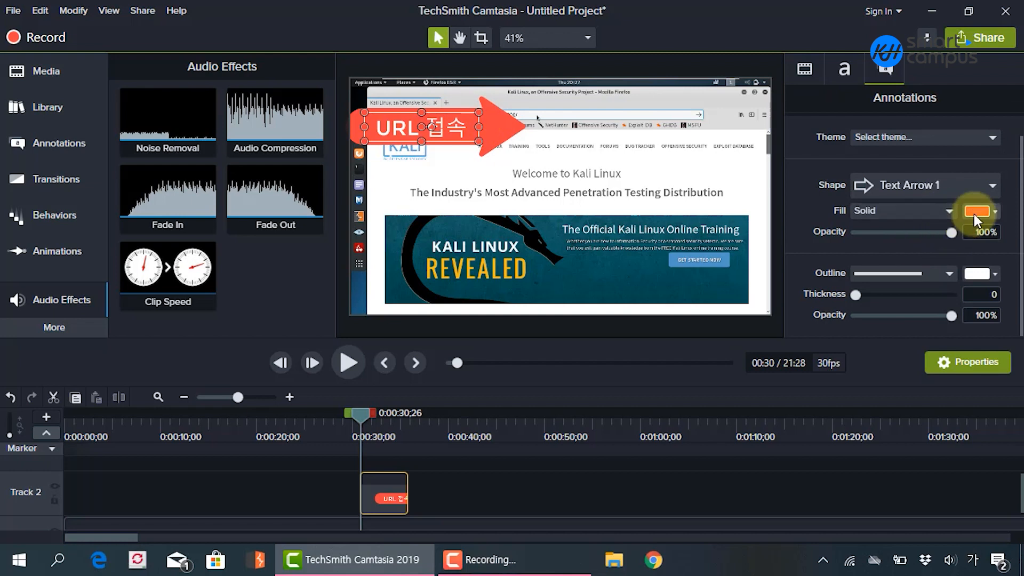
pyautogui.click(939, 192)
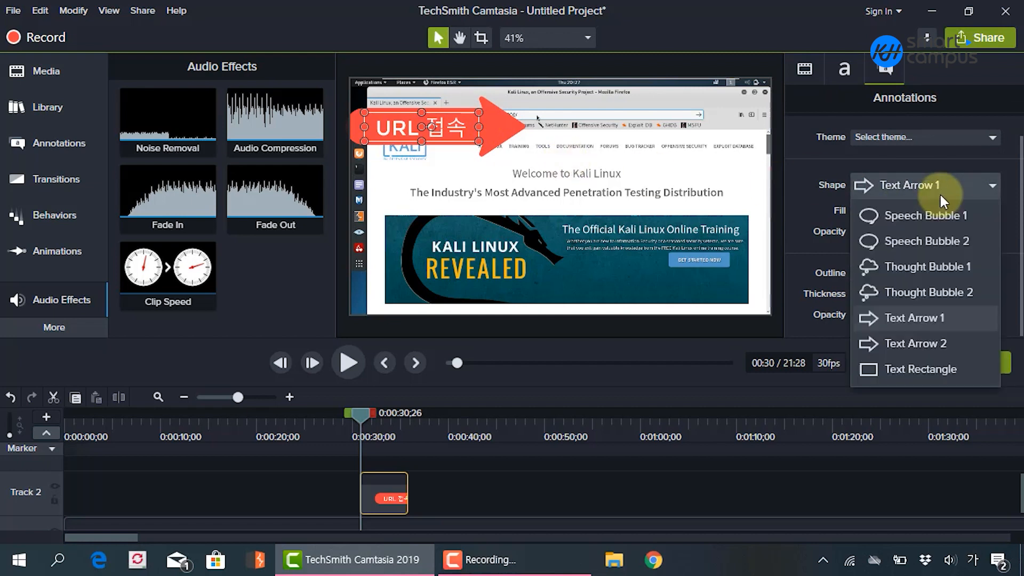
pyautogui.click(921, 291)
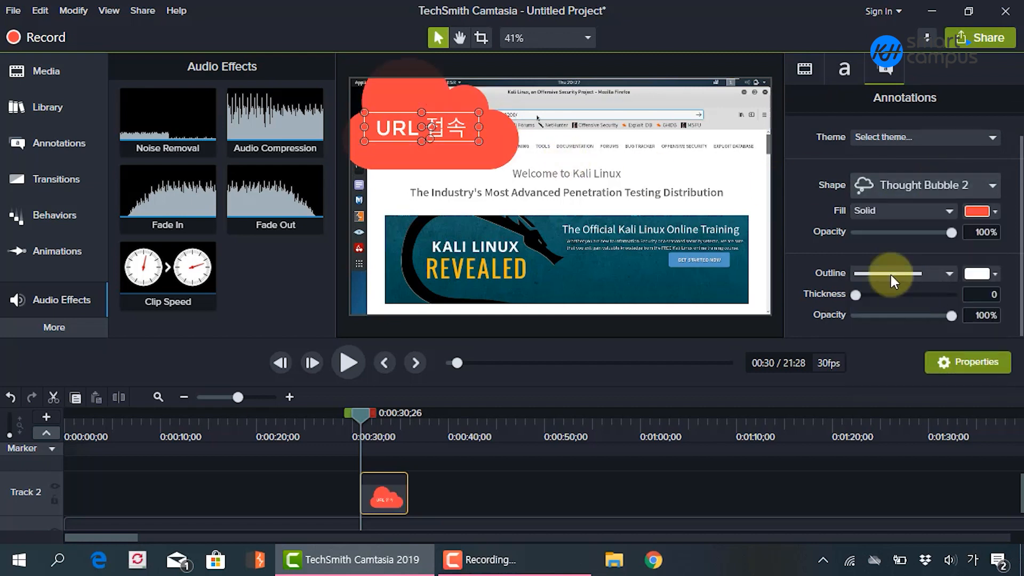
pyautogui.click(906, 184)
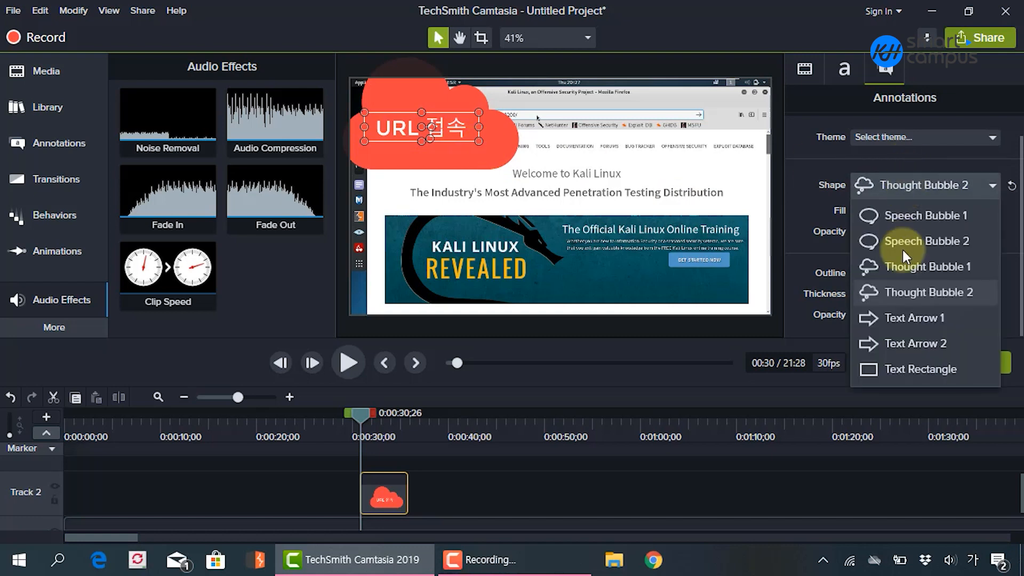
pyautogui.click(912, 317)
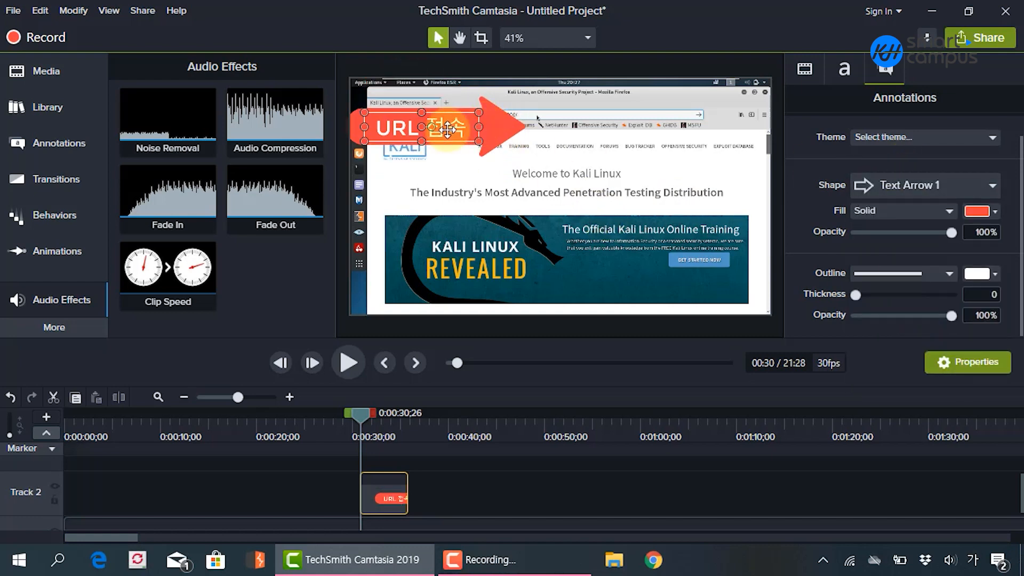
# Reduce the red arrow callout and its text to size 45, placing it just below the browser's address bar.
pyautogui.click(845, 68)
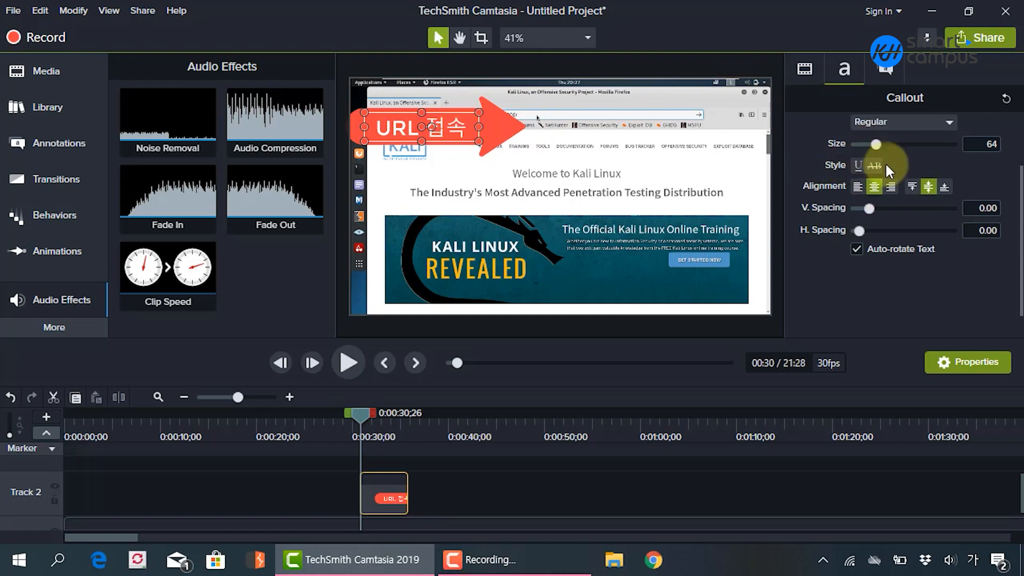
pyautogui.moveTo(881, 146)
pyautogui.mouseDown()
pyautogui.moveTo(894, 144)
pyautogui.moveTo(873, 145)
pyautogui.mouseUp()
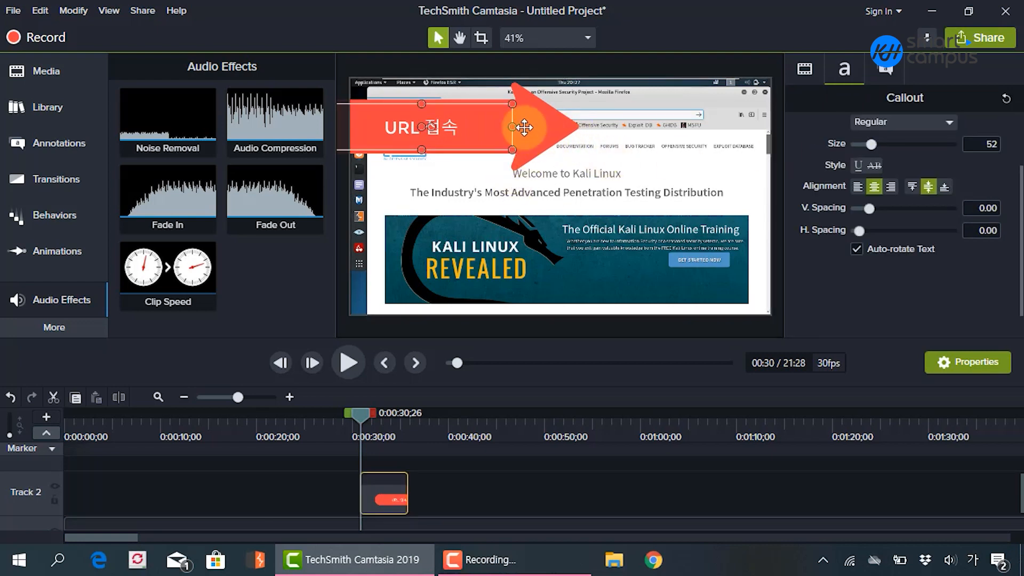
pyautogui.moveTo(512, 150)
pyautogui.mouseDown()
pyautogui.moveTo(458, 123)
pyautogui.moveTo(482, 119)
pyautogui.moveTo(506, 138)
pyautogui.mouseUp()
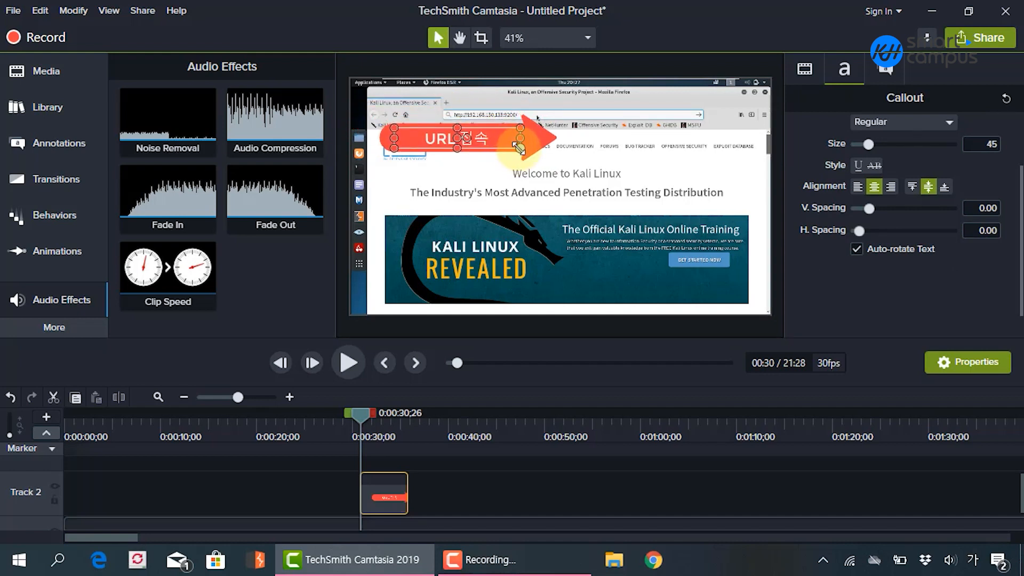
# Make the red arrow's text bold and shrink the callout until its text size is 24.
pyautogui.click(888, 123)
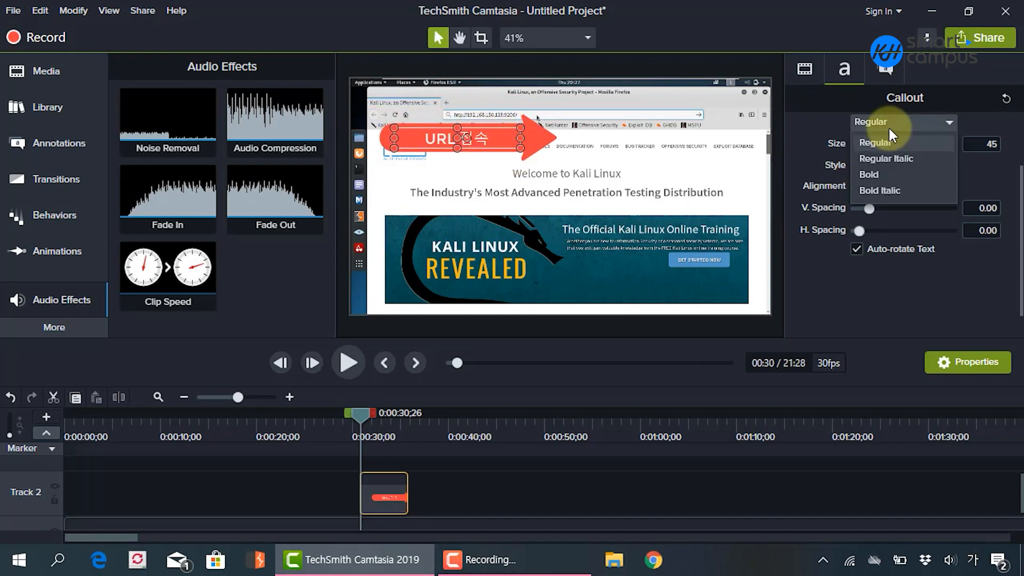
pyautogui.click(882, 175)
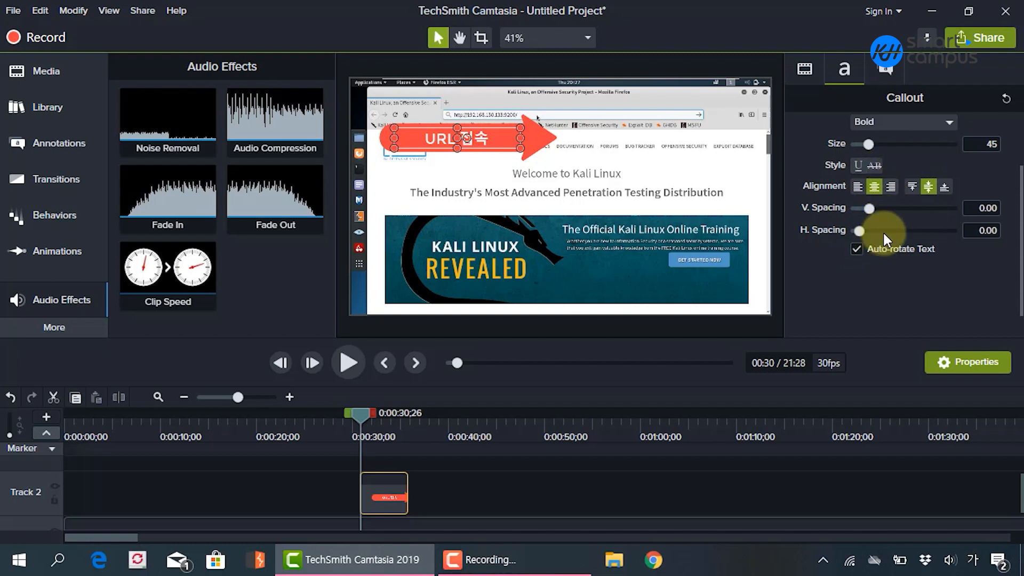
pyautogui.moveTo(520, 148); pyautogui.dragTo(448, 139)
pyautogui.click(469, 193)
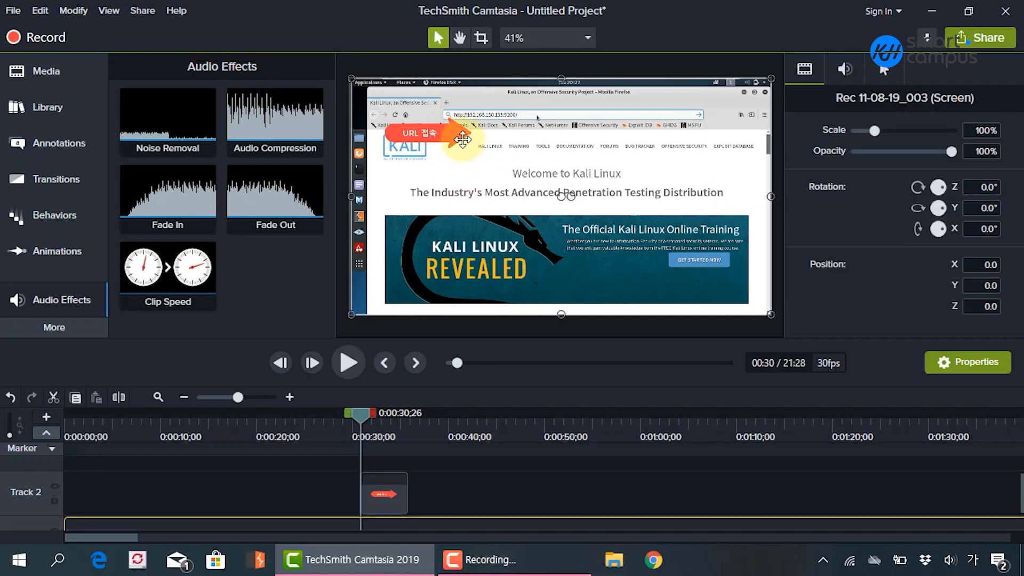
# Move the small red arrow callout so that its tip points at the start of the browser's address bar.
pyautogui.click(455, 134)
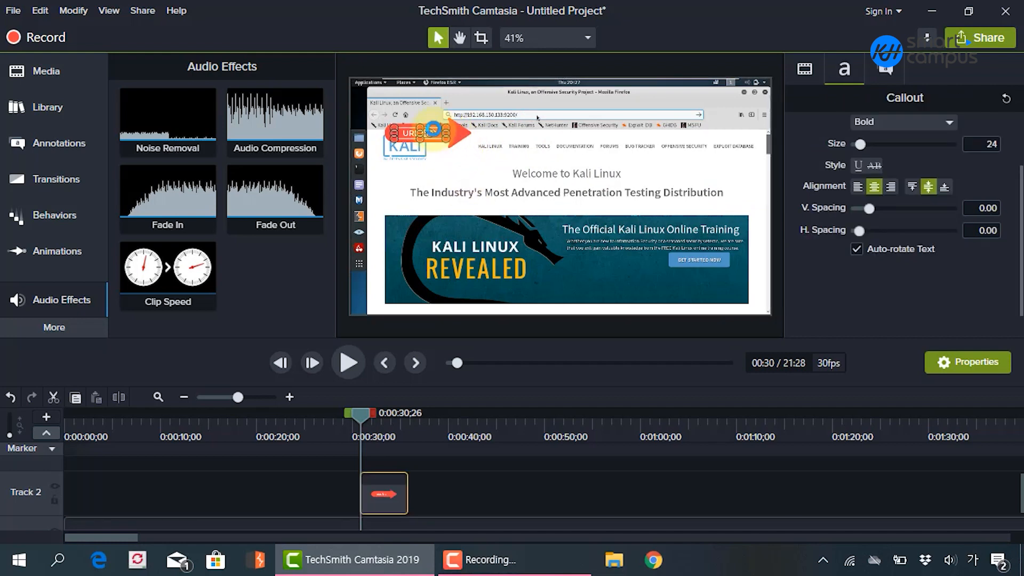
pyautogui.moveTo(430, 136); pyautogui.dragTo(401, 119)
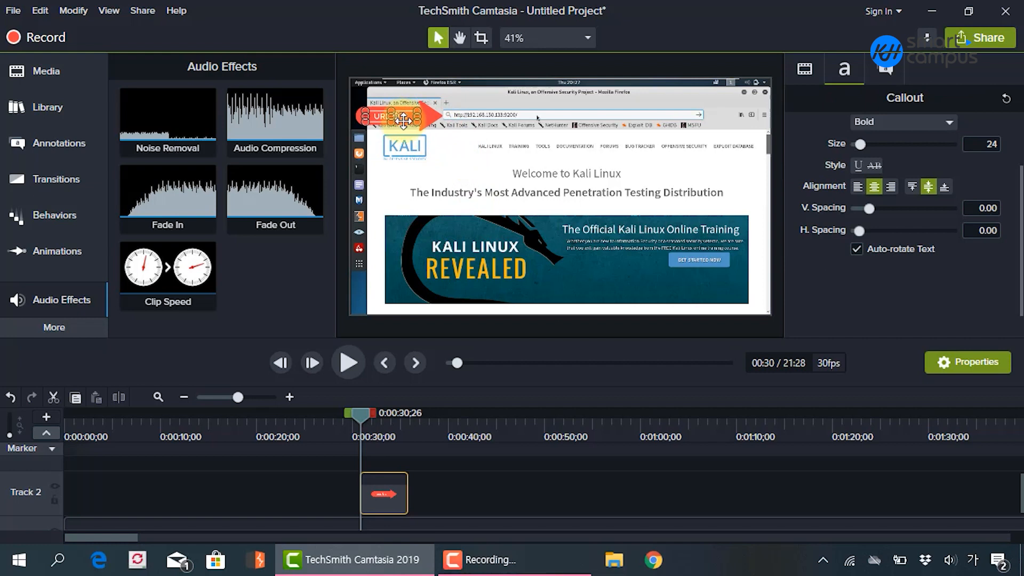
pyautogui.click(485, 236)
pyautogui.click(397, 117)
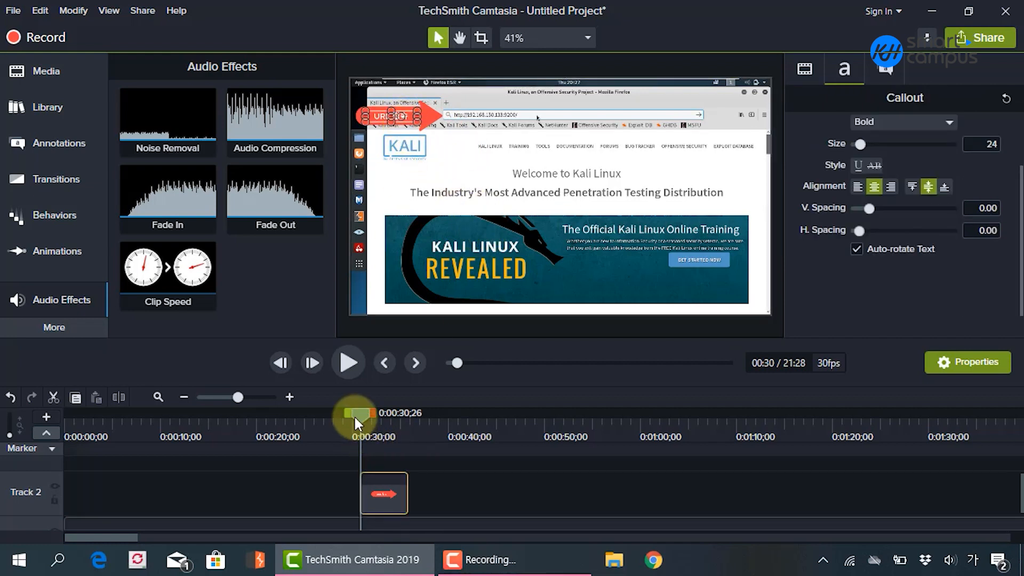
# Preview the recording from just before the red arrow callout appears until just after it ends, at about 0:35.
pyautogui.moveTo(354, 415)
pyautogui.mouseDown()
pyautogui.moveTo(386, 421)
pyautogui.moveTo(354, 418)
pyautogui.mouseUp()
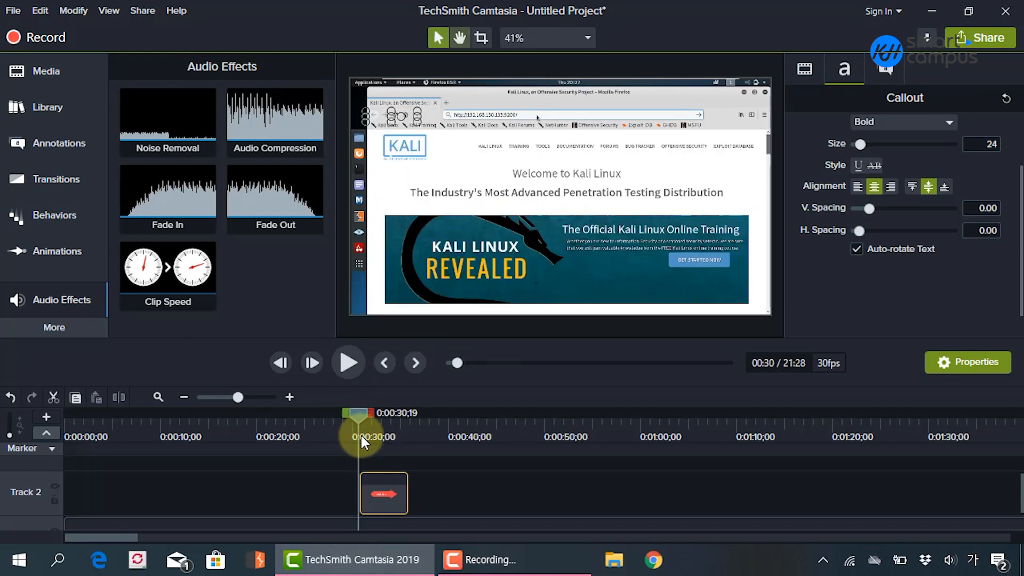
pyautogui.press('space')
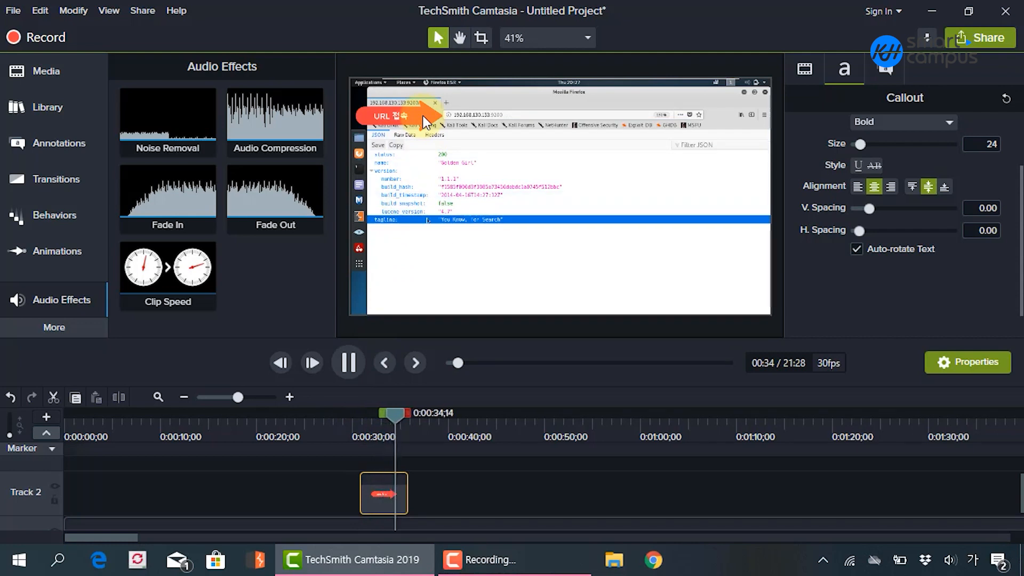
pyautogui.press('space')
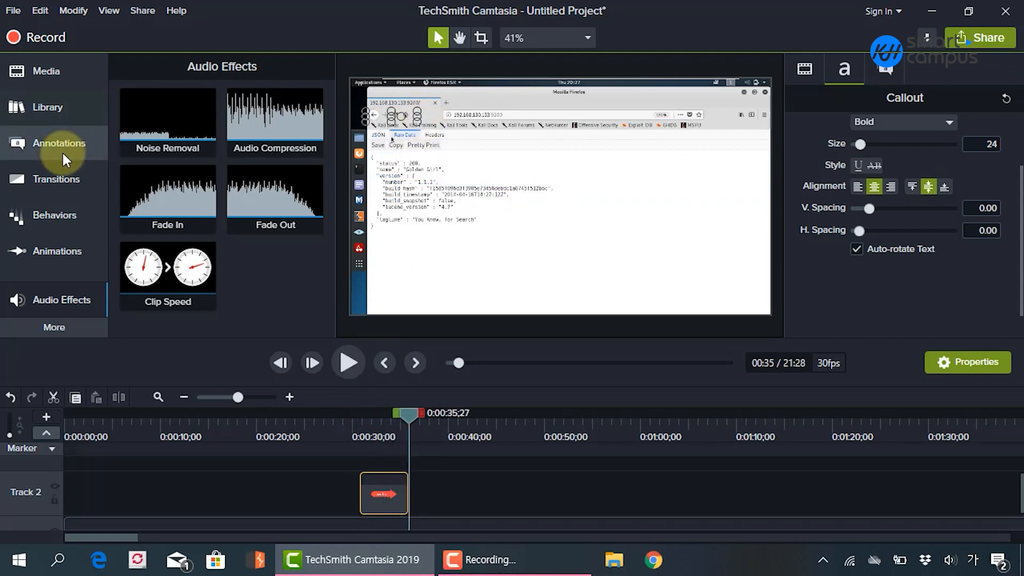
# Add the white rectangle callout at about 0:30, set its text to "URL 접속" and place it just below the address bar.
pyautogui.click(61, 143)
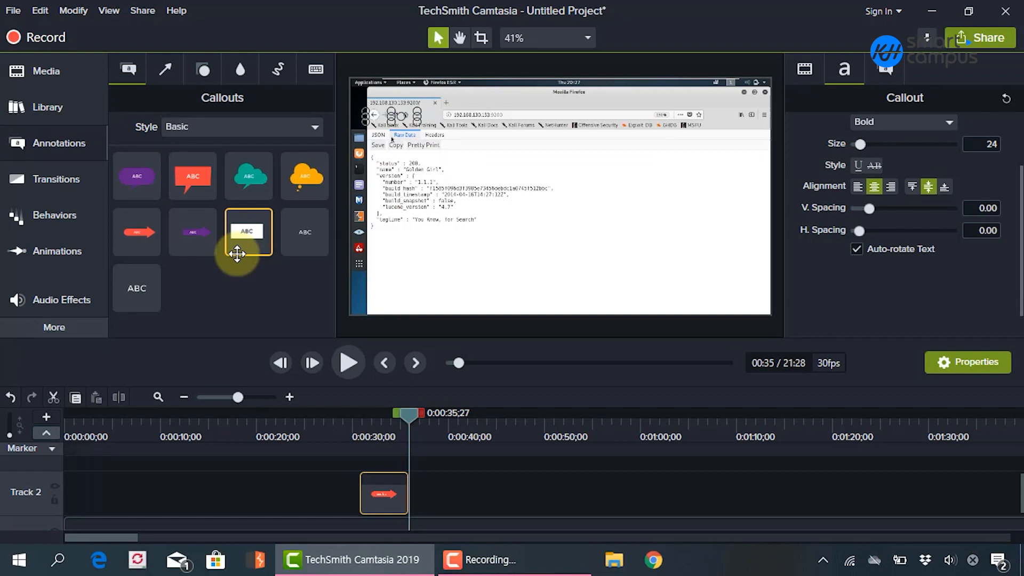
pyautogui.moveTo(409, 413); pyautogui.dragTo(359, 414)
pyautogui.moveTo(247, 231); pyautogui.dragTo(534, 173)
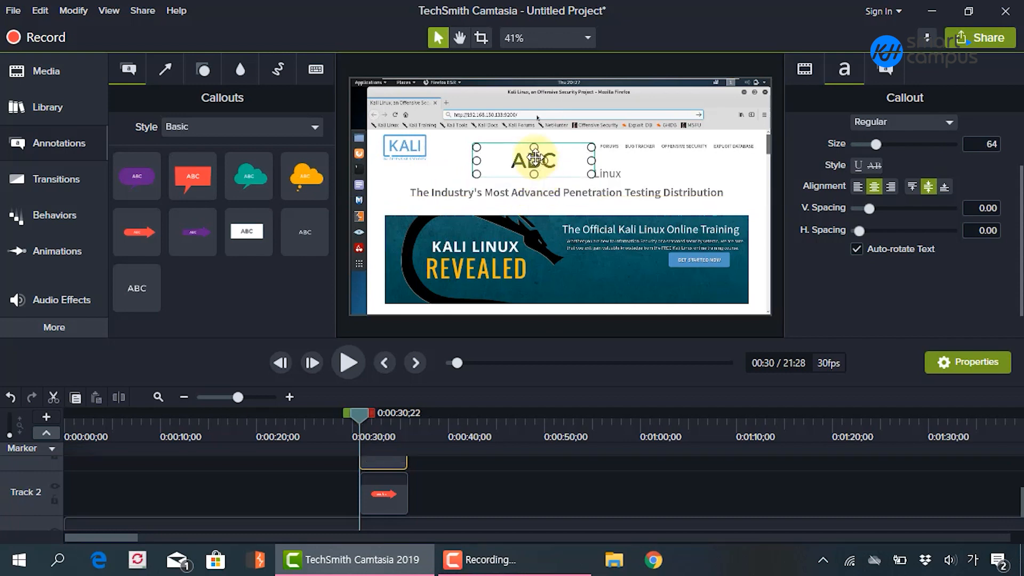
pyautogui.write('URL')
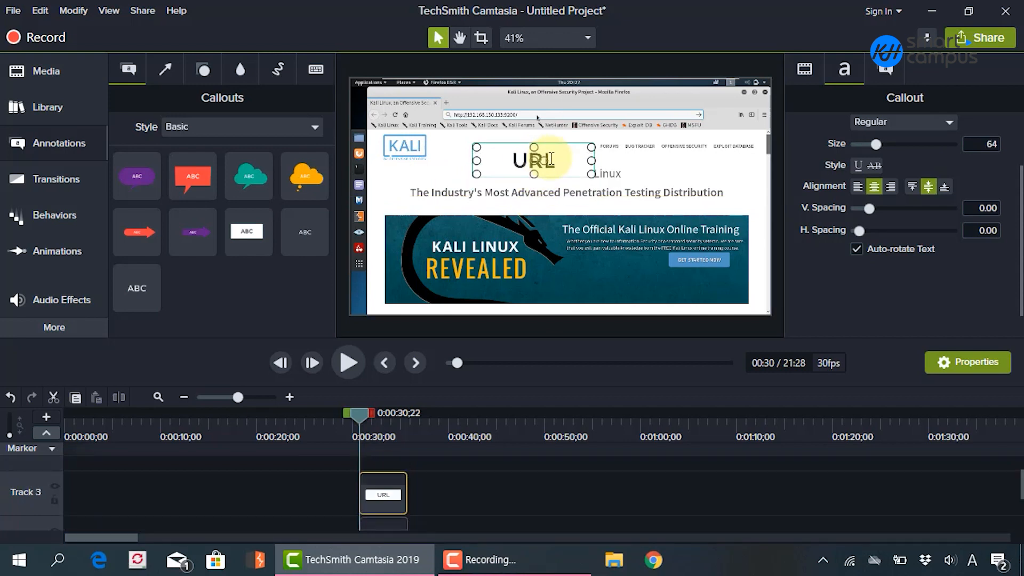
pyautogui.write(' 접속')
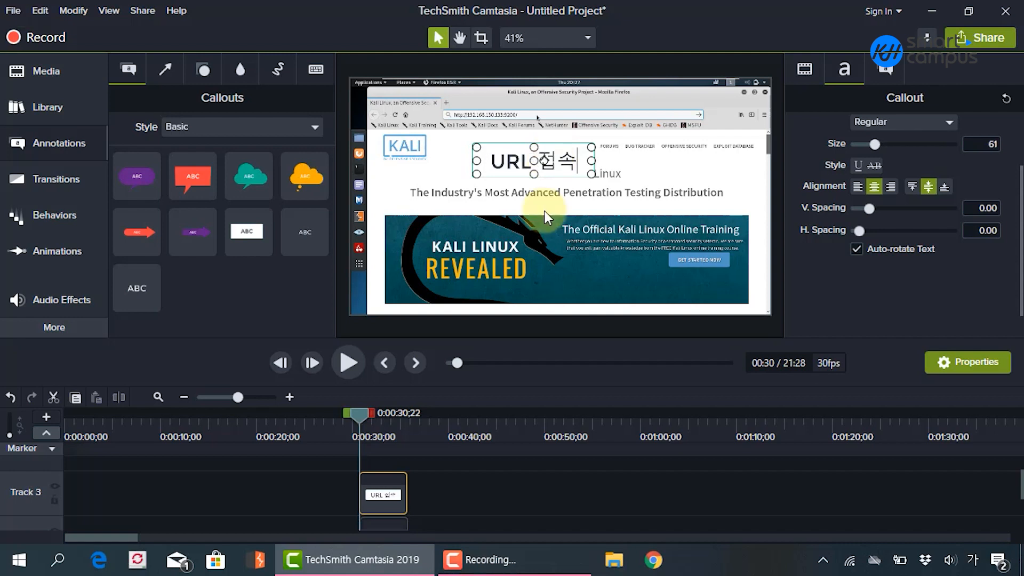
pyautogui.moveTo(575, 168); pyautogui.dragTo(544, 151)
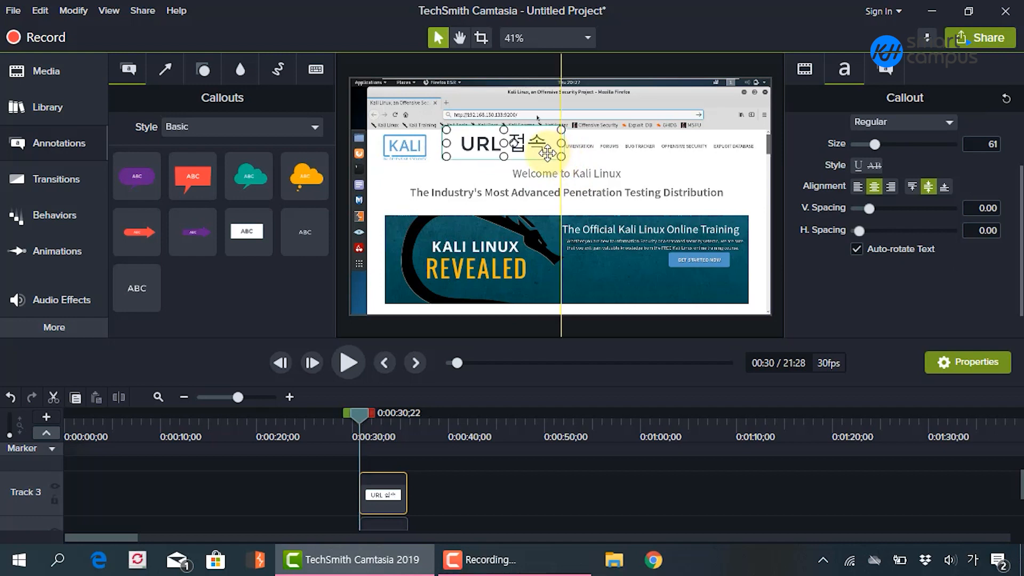
pyautogui.click(563, 206)
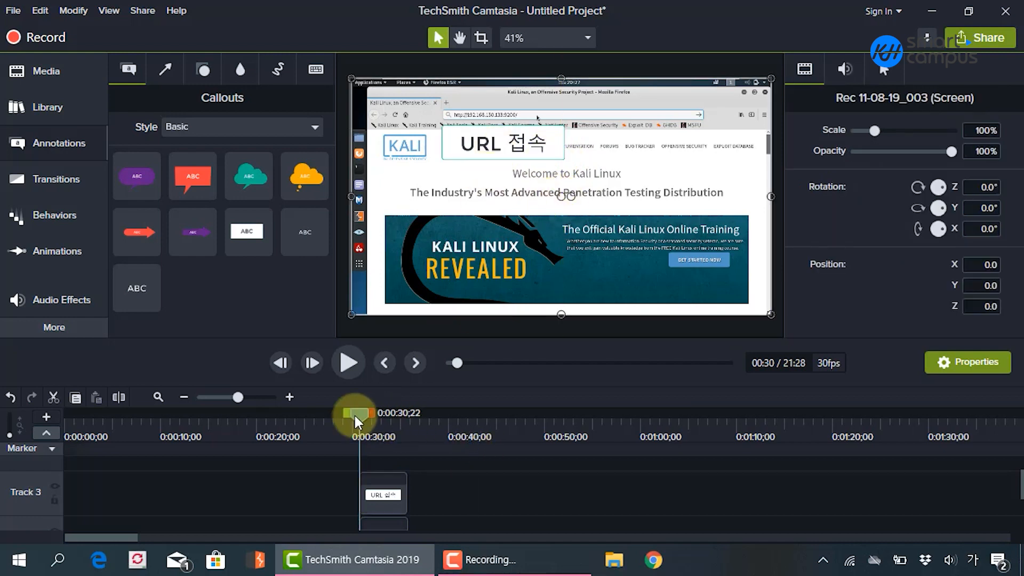
# Delete both the white rectangle callout and the red arrow callout from the frame at about 0:30.
pyautogui.moveTo(354, 414)
pyautogui.mouseDown()
pyautogui.moveTo(382, 417)
pyautogui.moveTo(355, 415)
pyautogui.mouseUp()
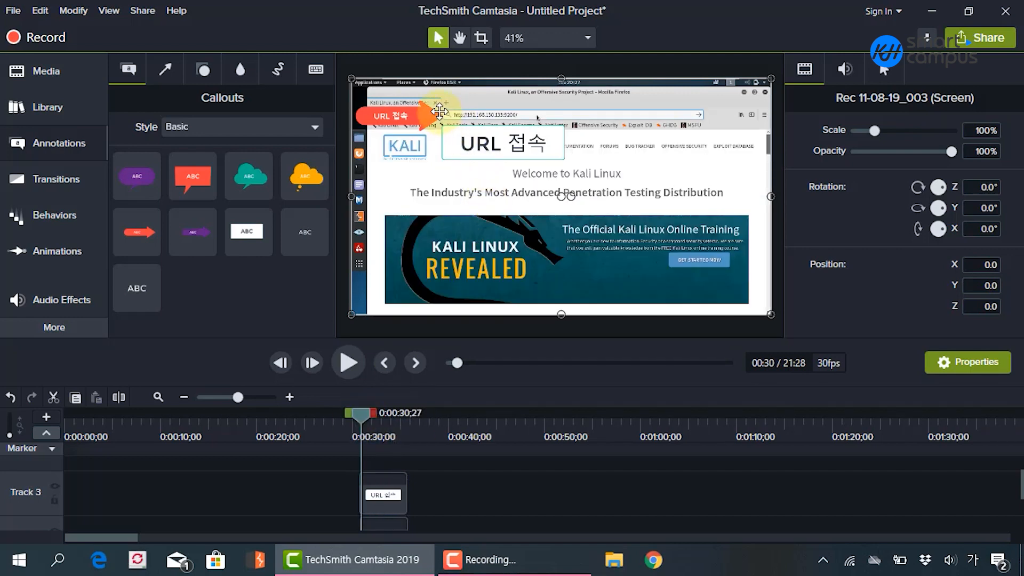
pyautogui.click(527, 156)
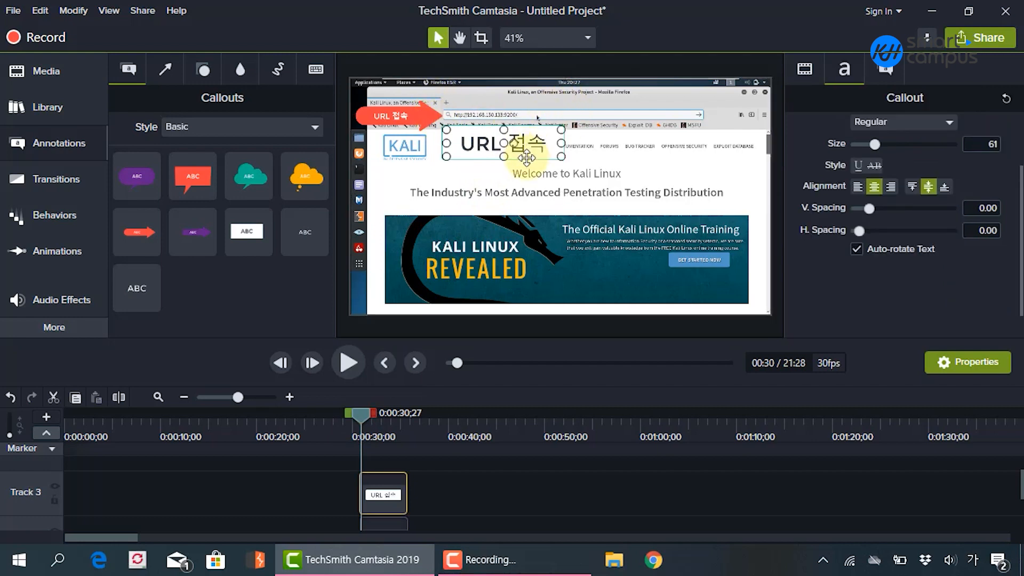
pyautogui.press('Delete')
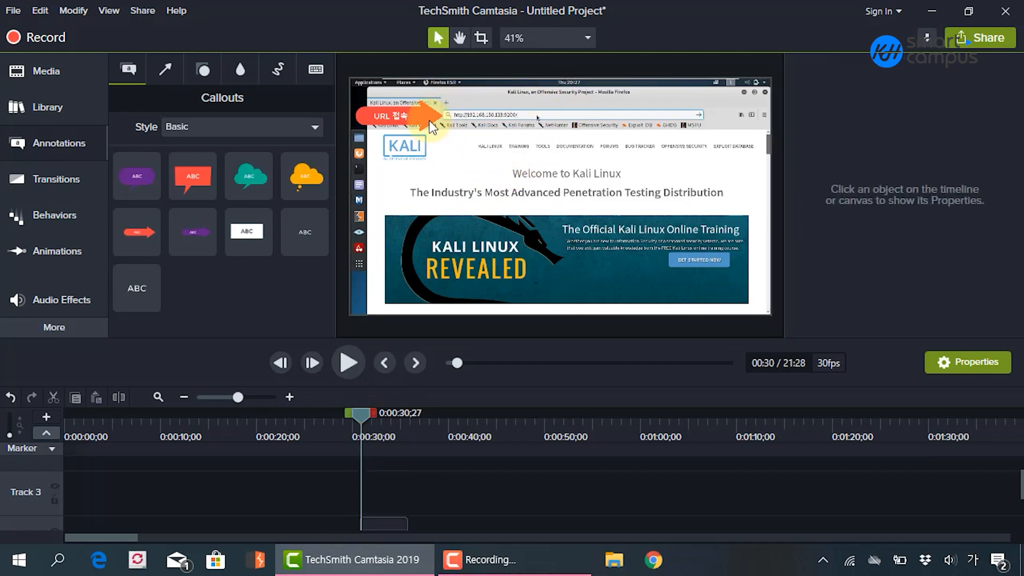
pyautogui.click(406, 116)
pyautogui.press('Delete')
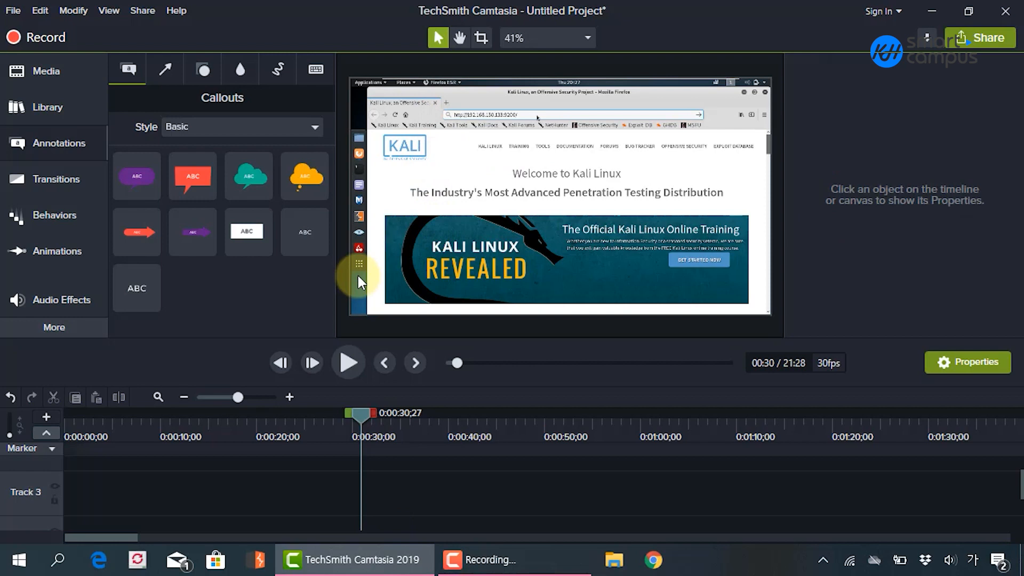
# Examine the Arrows & Lines, Shapes, and Blur & Highlight annotation collections alongside the Basic callouts.
pyautogui.click(165, 69)
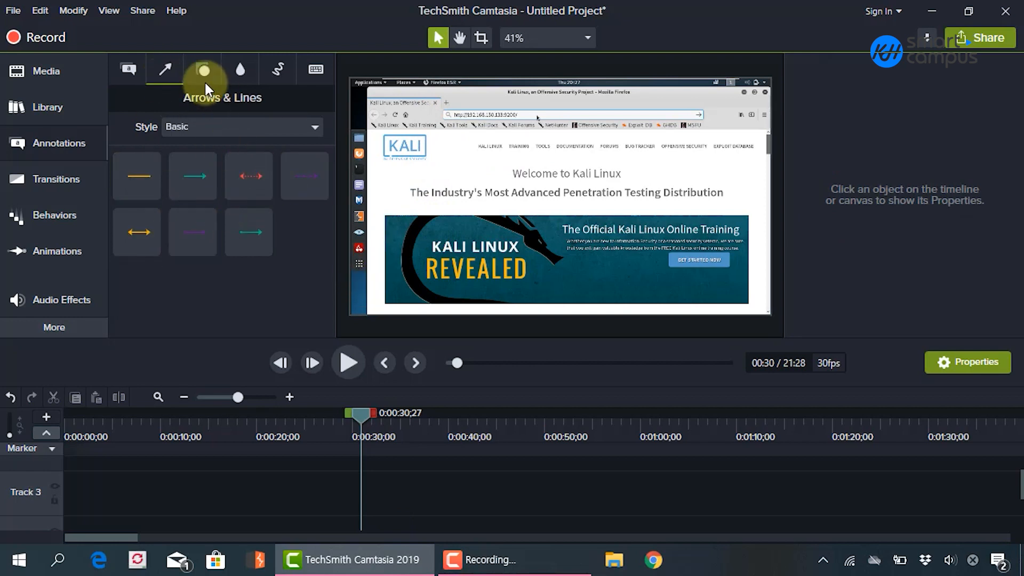
pyautogui.click(204, 82)
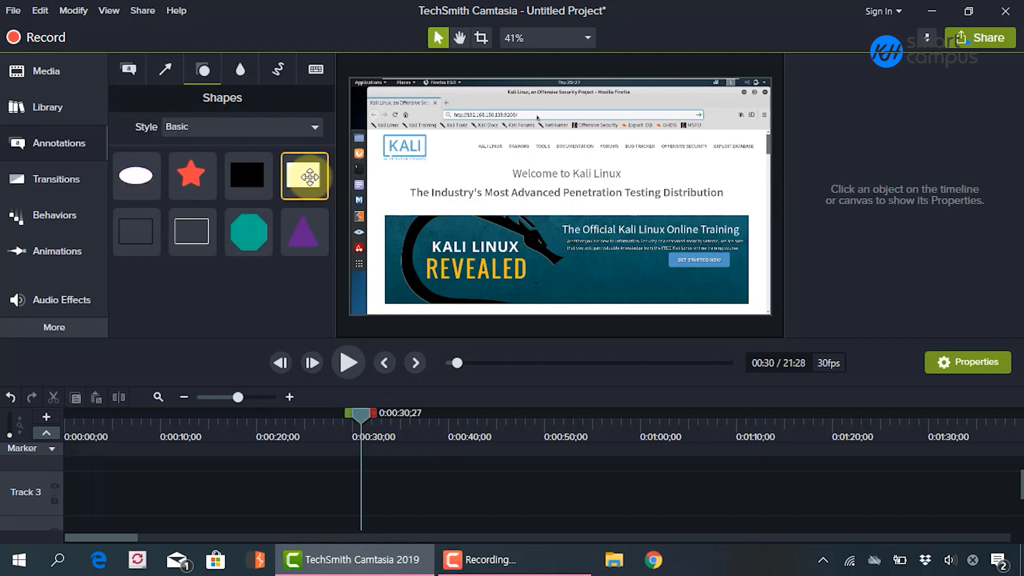
pyautogui.click(234, 80)
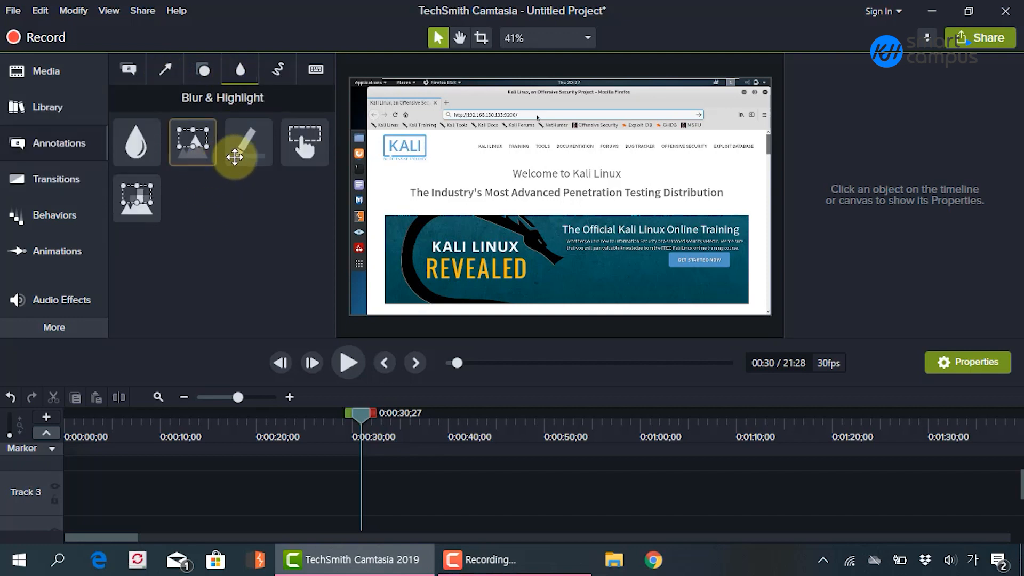
pyautogui.click(198, 78)
pyautogui.click(166, 71)
pyautogui.click(133, 71)
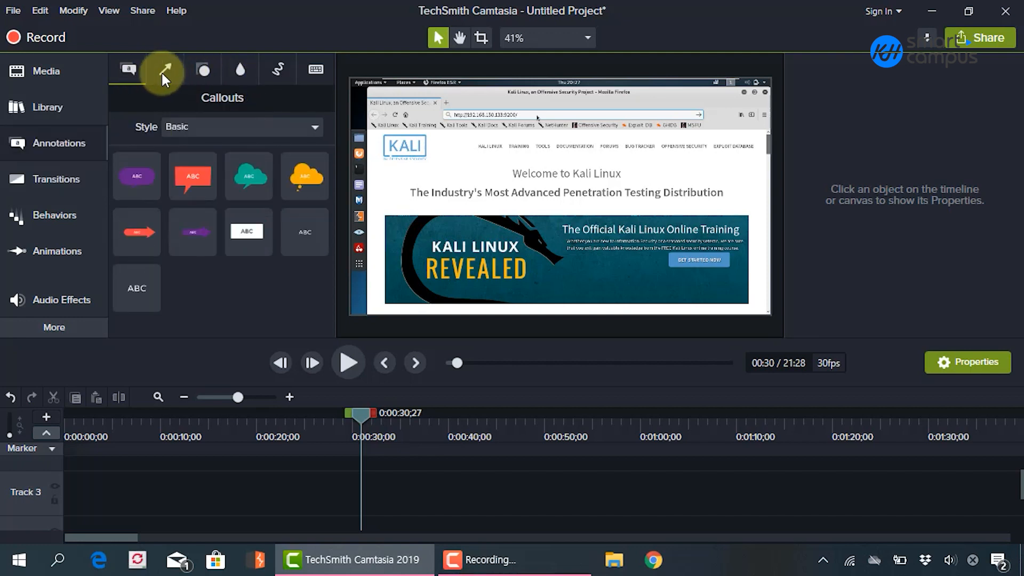
pyautogui.click(162, 71)
pyautogui.click(201, 70)
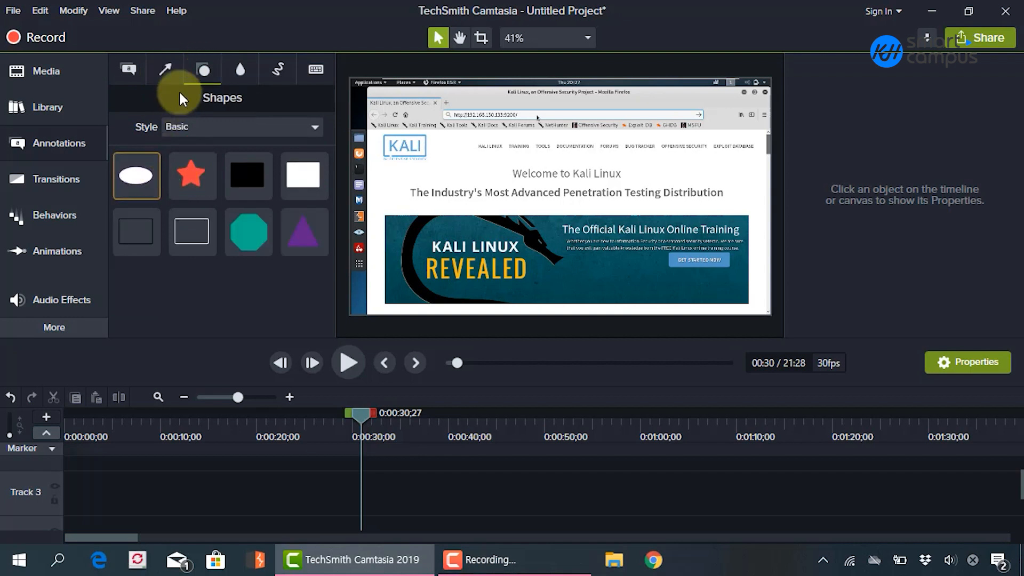
# Try to place the Basic teal single-headed arrow just below the address bar at about 0:30.
pyautogui.click(165, 70)
pyautogui.moveTo(196, 176); pyautogui.dragTo(415, 123)
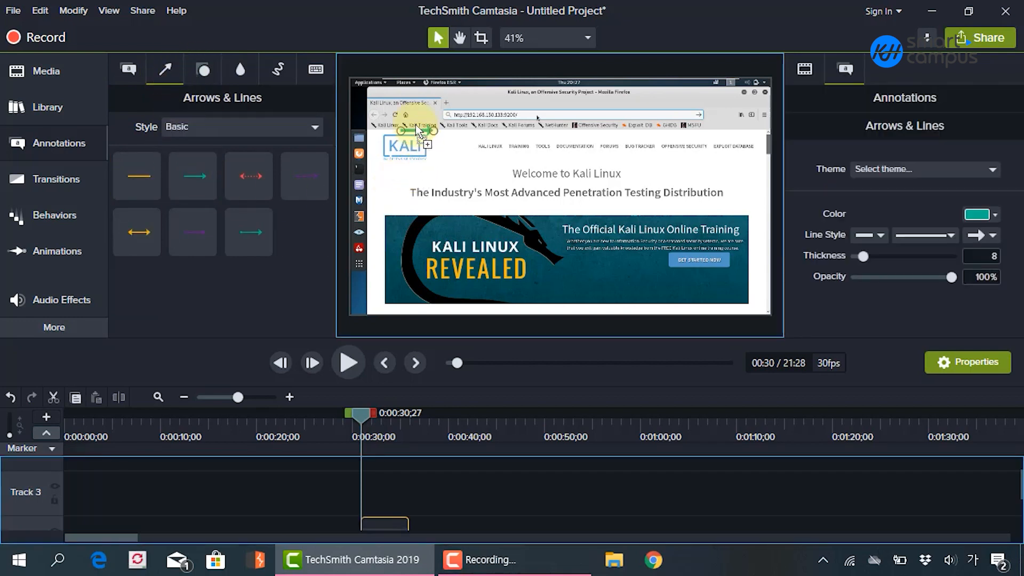
pyautogui.press('Escape')
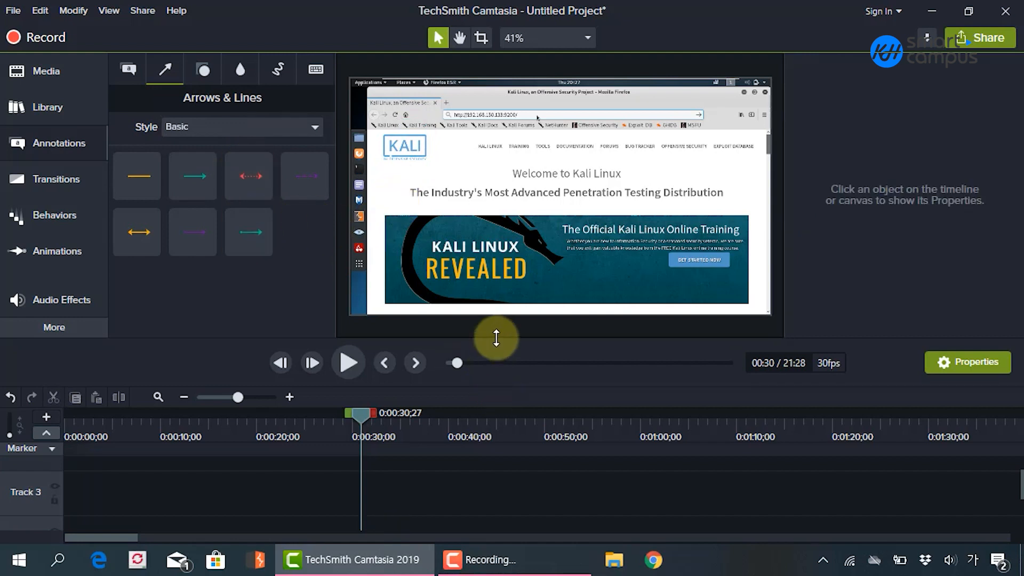
# Add a Blur annotation at about 0:29 and size it to cover the URL in the recording's address bar.
pyautogui.moveTo(496, 338); pyautogui.dragTo(496, 339)
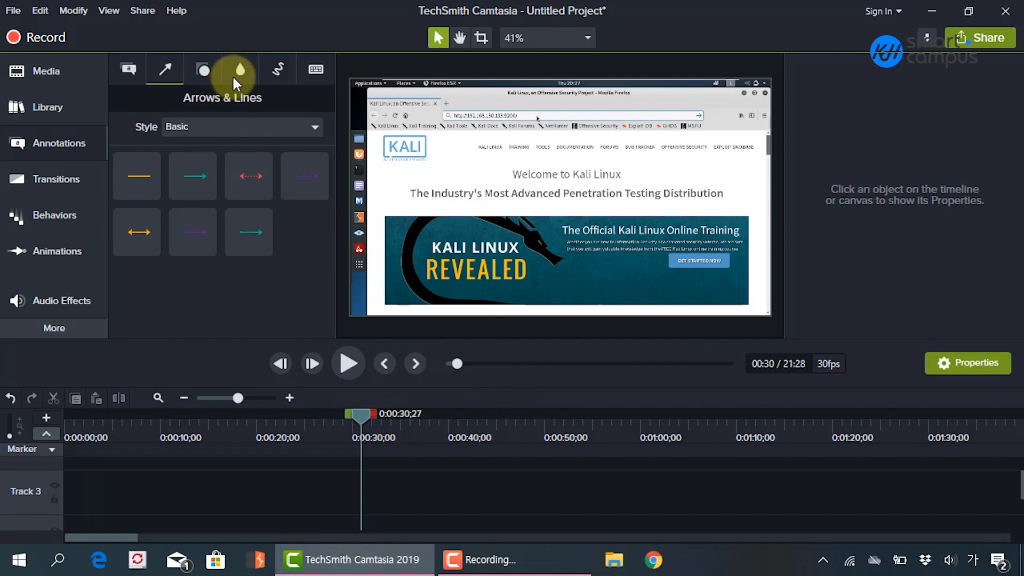
pyautogui.click(241, 70)
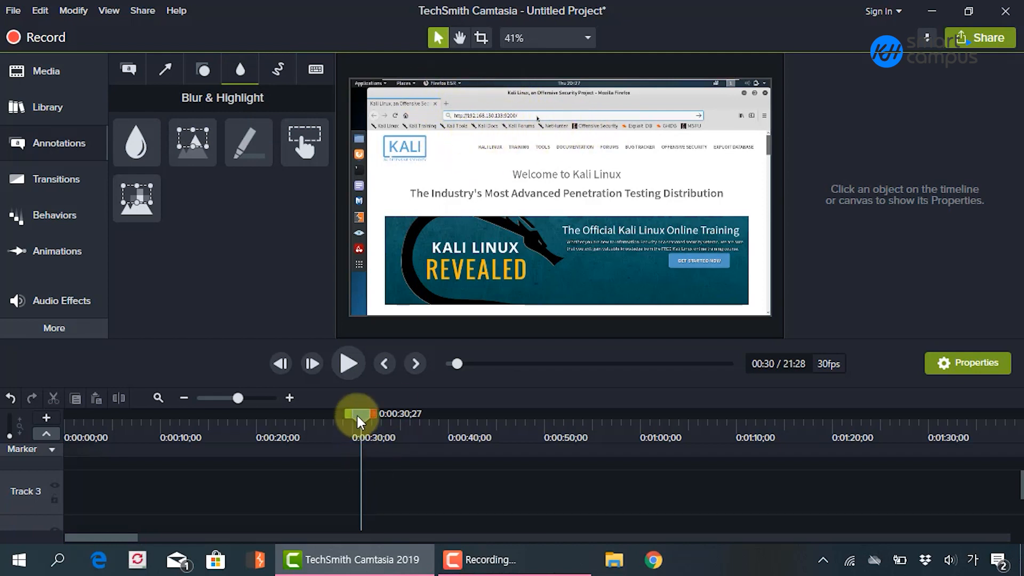
pyautogui.moveTo(357, 417); pyautogui.dragTo(346, 414)
pyautogui.scroll(-2, 339, 489)
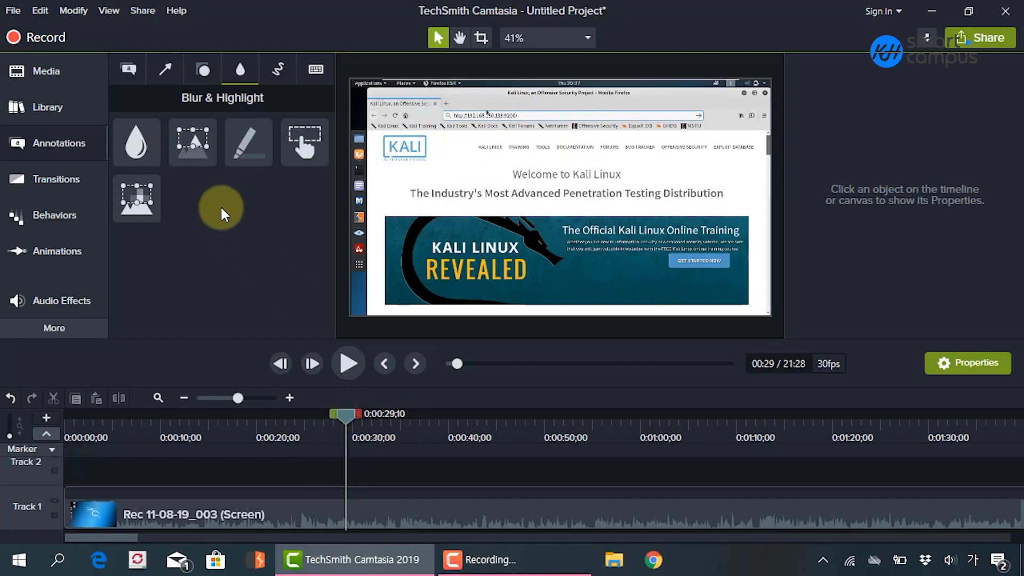
pyautogui.moveTo(143, 147); pyautogui.dragTo(495, 146)
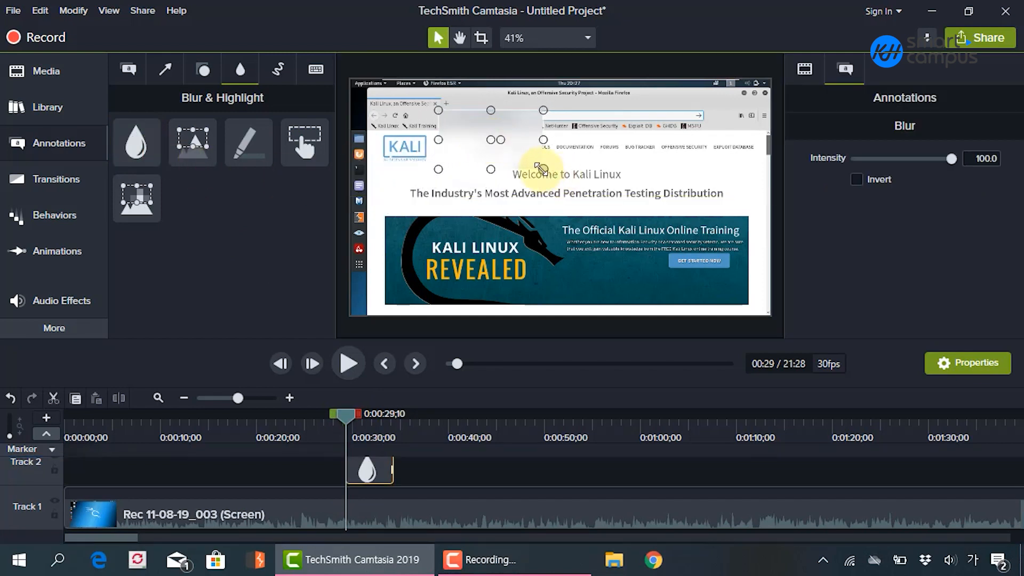
pyautogui.moveTo(543, 169); pyautogui.dragTo(575, 148)
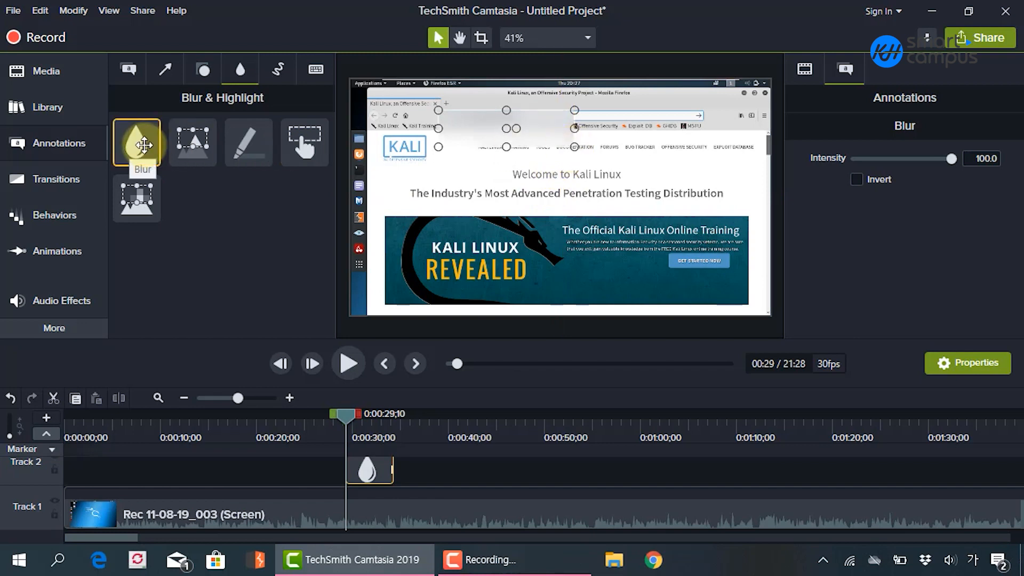
pyautogui.moveTo(482, 134)
pyautogui.mouseDown()
pyautogui.moveTo(464, 174)
pyautogui.moveTo(497, 191)
pyautogui.moveTo(482, 125)
pyautogui.mouseUp()
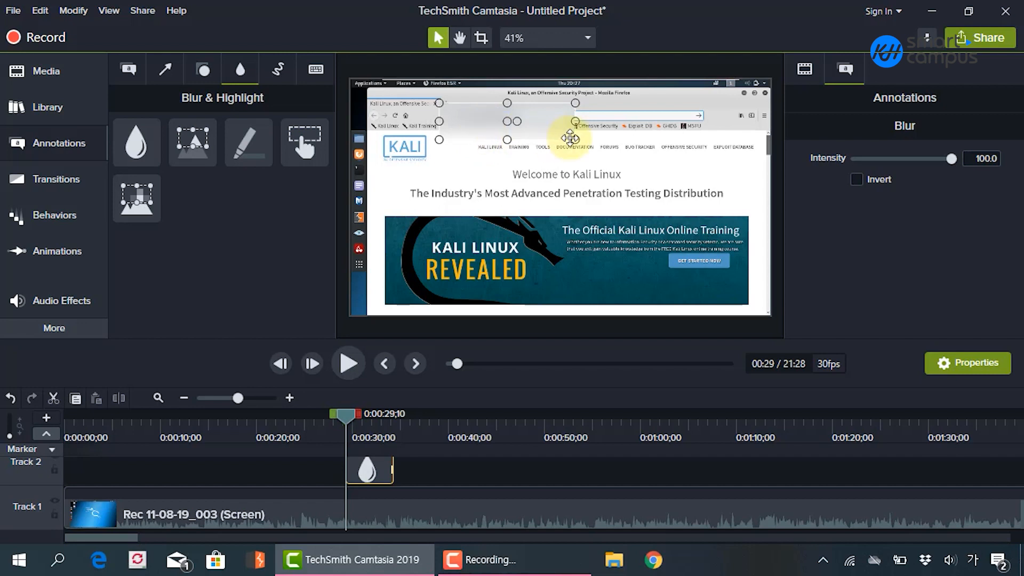
pyautogui.moveTo(571, 138)
pyautogui.mouseDown()
pyautogui.moveTo(552, 120)
pyautogui.moveTo(561, 128)
pyautogui.mouseUp()
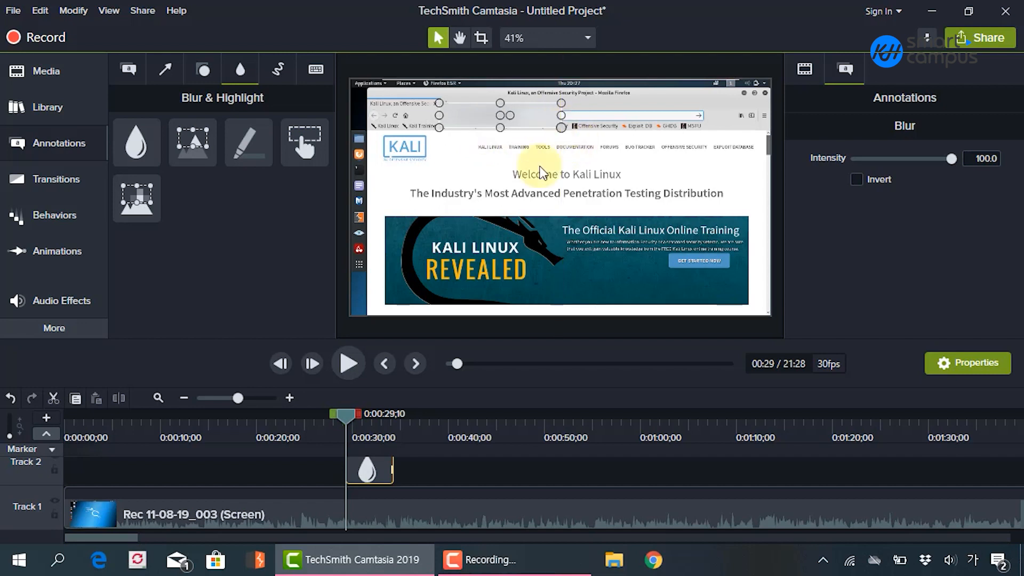
pyautogui.click(464, 314)
pyautogui.click(520, 124)
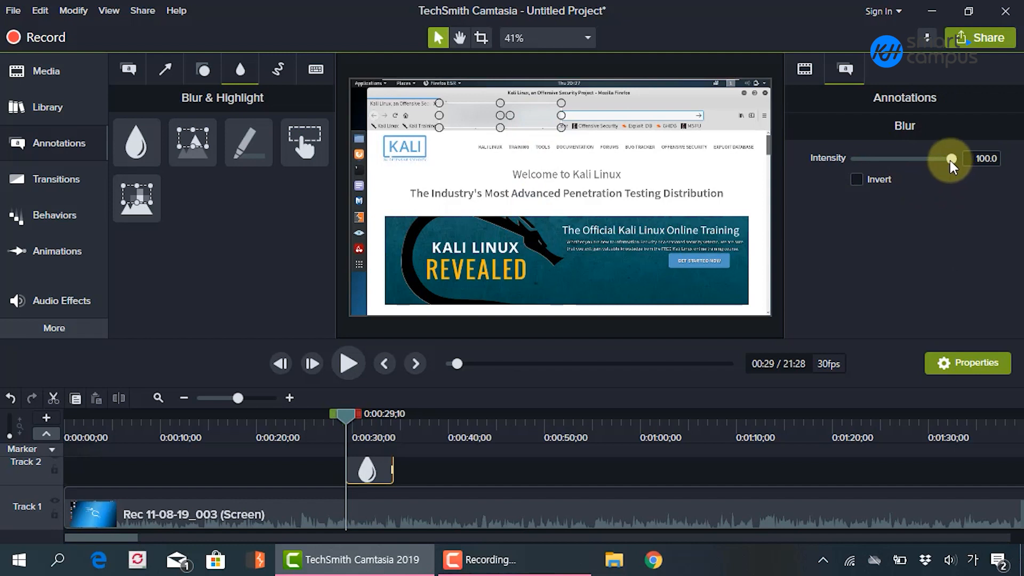
# Lower the blur's intensity to 27.5 and shift it slightly to the left over the URL.
pyautogui.moveTo(950, 160); pyautogui.dragTo(882, 161)
pyautogui.click(498, 183)
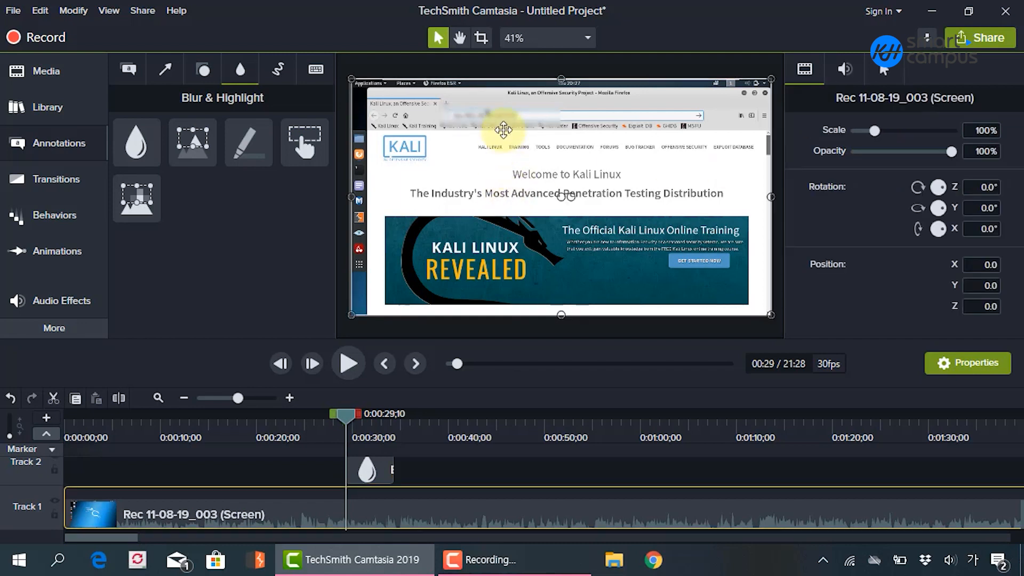
pyautogui.click(526, 119)
pyautogui.moveTo(524, 119); pyautogui.dragTo(510, 119)
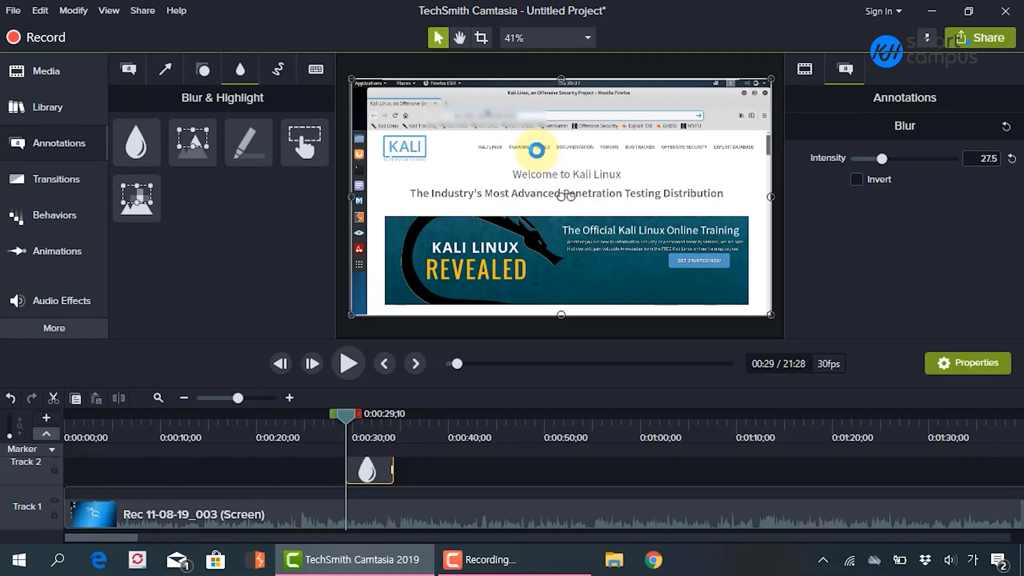
pyautogui.click(525, 117)
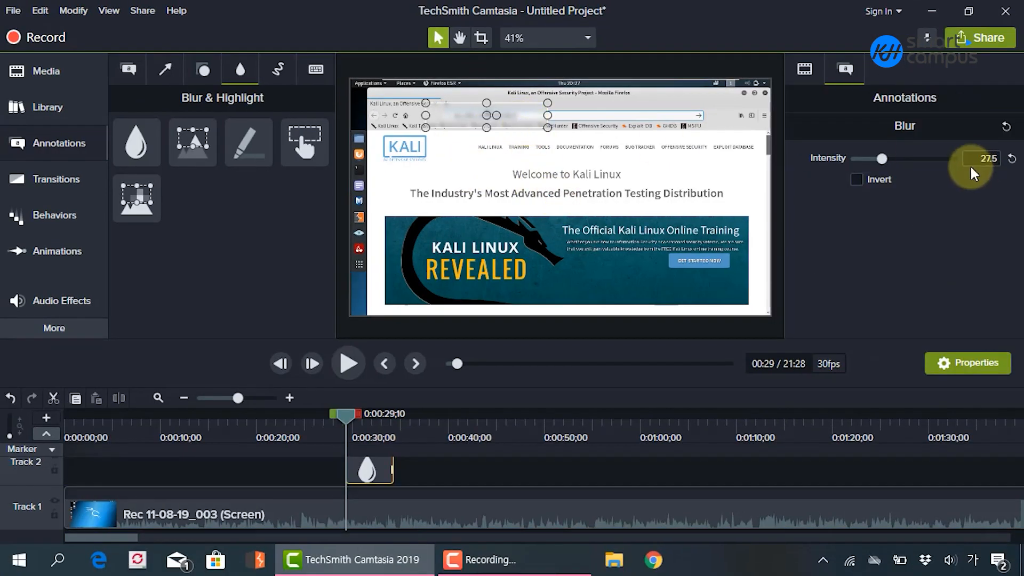
# Set the intensity of the blur over the address bar to 30.
pyautogui.moveTo(881, 159)
pyautogui.mouseDown()
pyautogui.moveTo(966, 160)
pyautogui.moveTo(875, 159)
pyautogui.mouseUp()
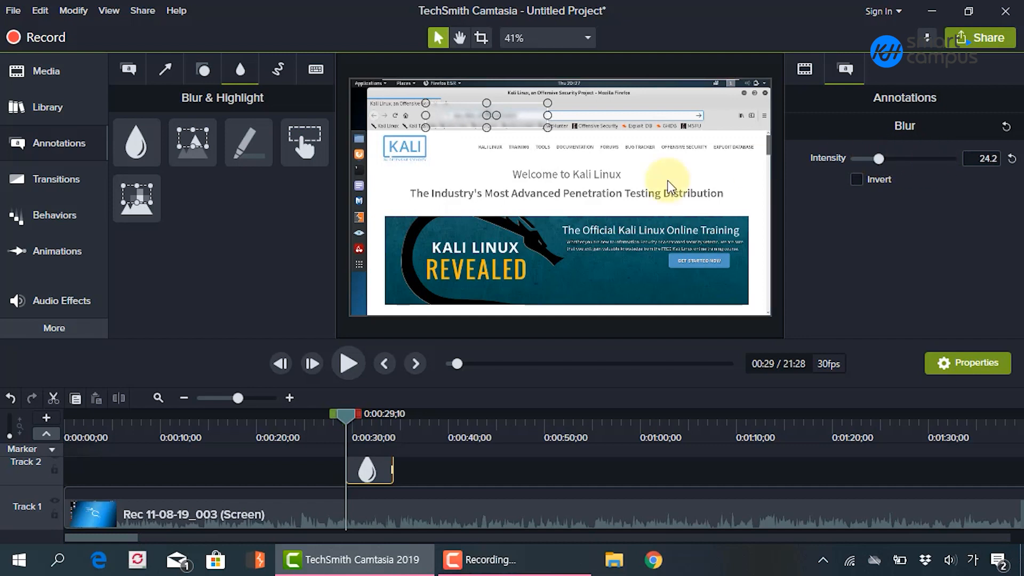
pyautogui.click(983, 158)
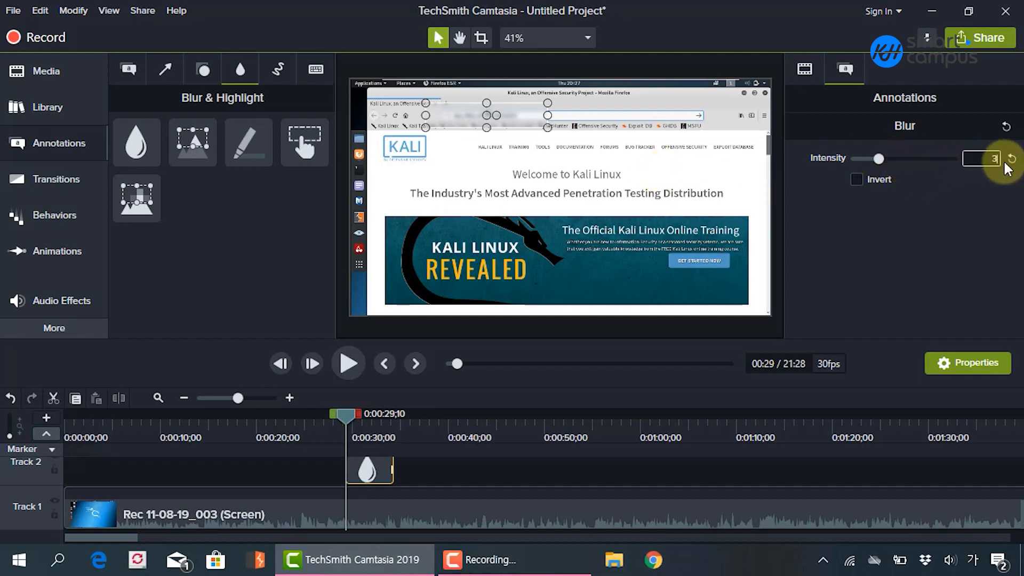
pyautogui.click(557, 159)
pyautogui.click(495, 108)
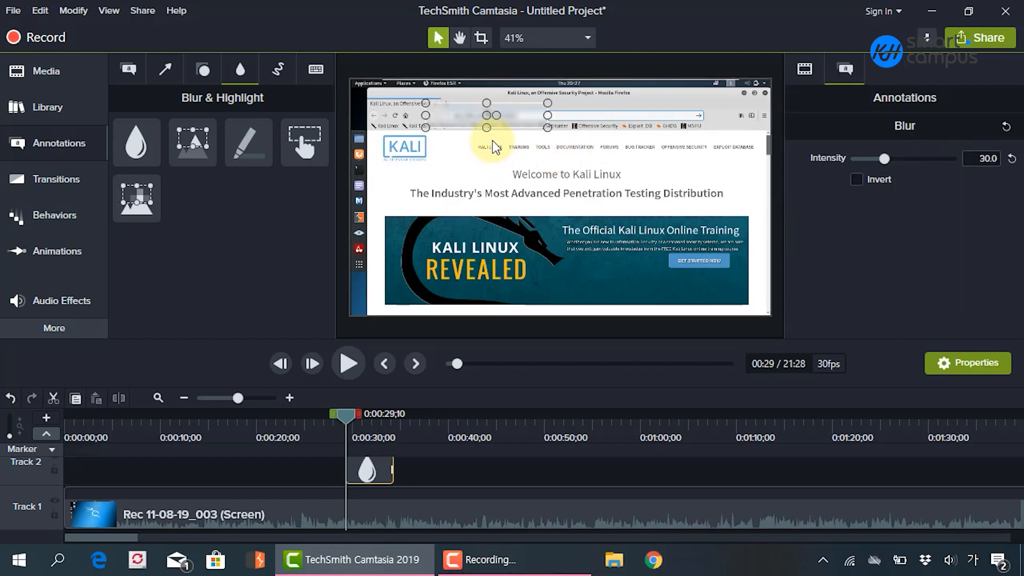
pyautogui.click(558, 160)
pyautogui.click(521, 120)
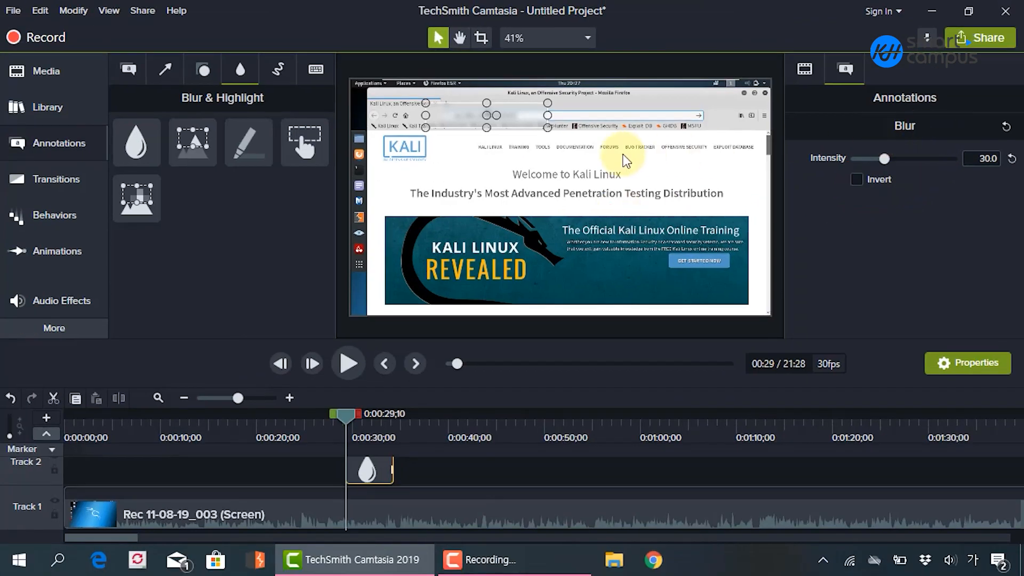
pyautogui.click(530, 119)
pyautogui.click(530, 119)
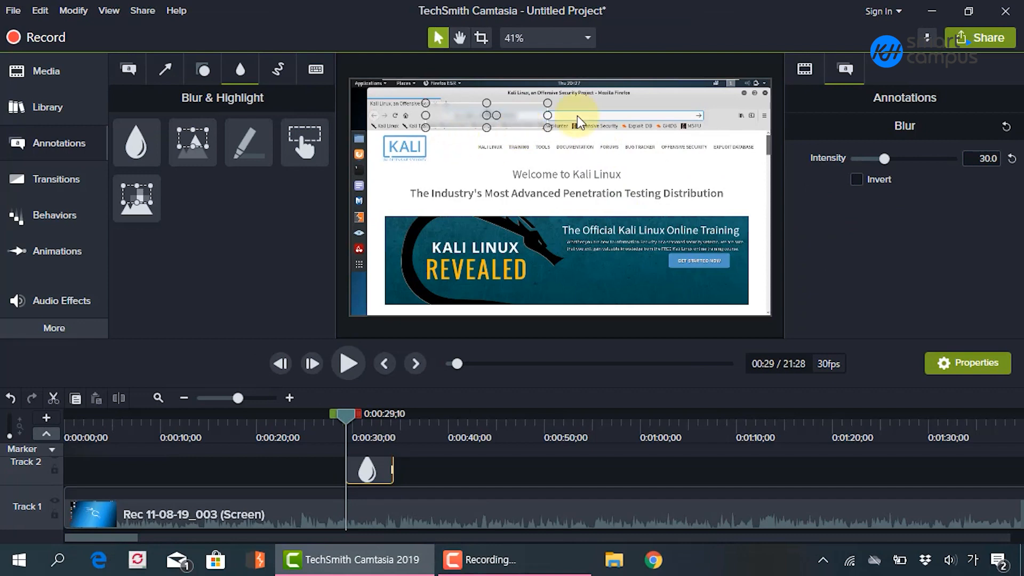
# Try the Invert option on the blur, turn it off again, and nudge the blur slightly down over the address bar.
pyautogui.click(857, 179)
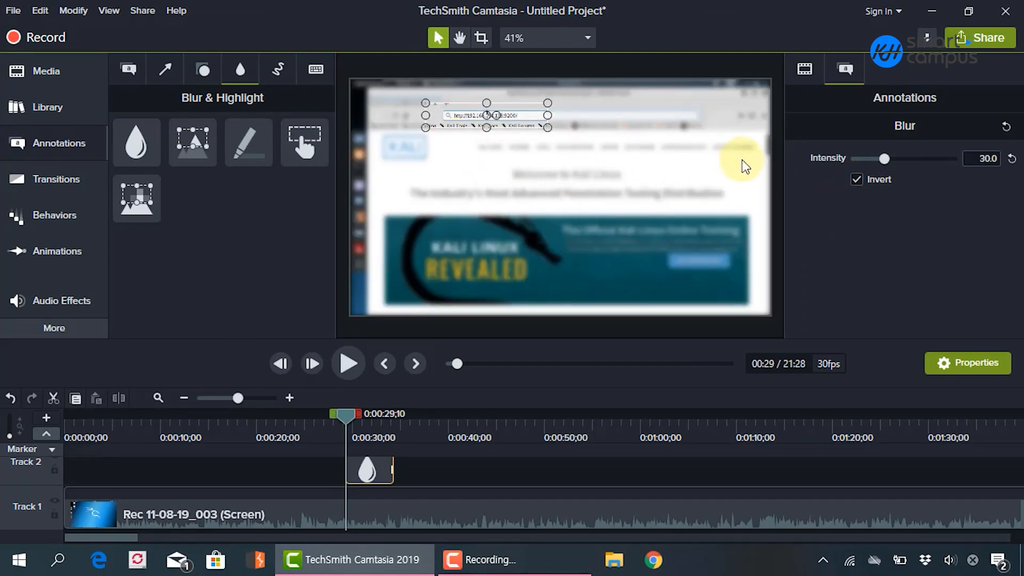
pyautogui.click(595, 177)
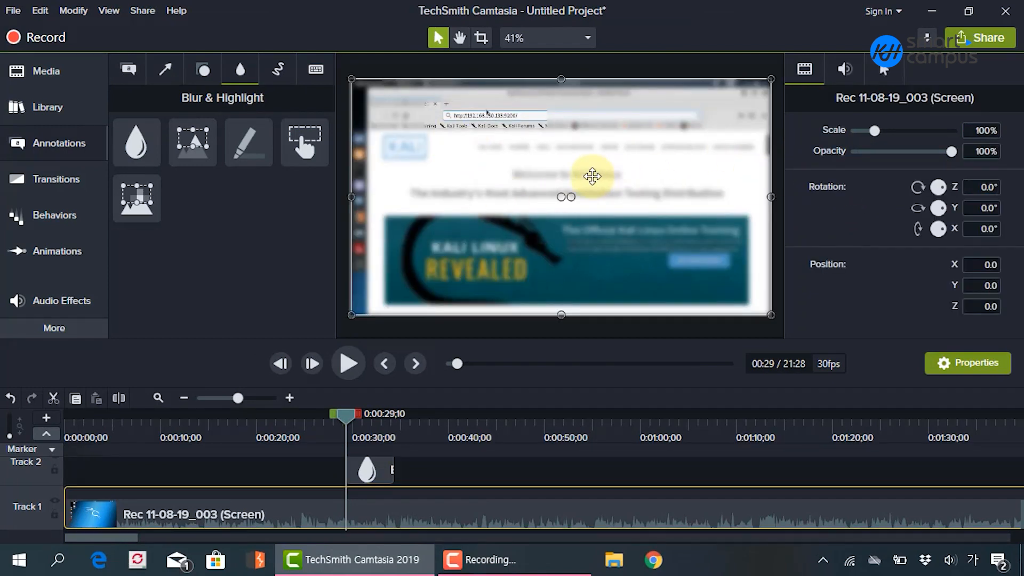
pyautogui.click(513, 116)
pyautogui.click(856, 179)
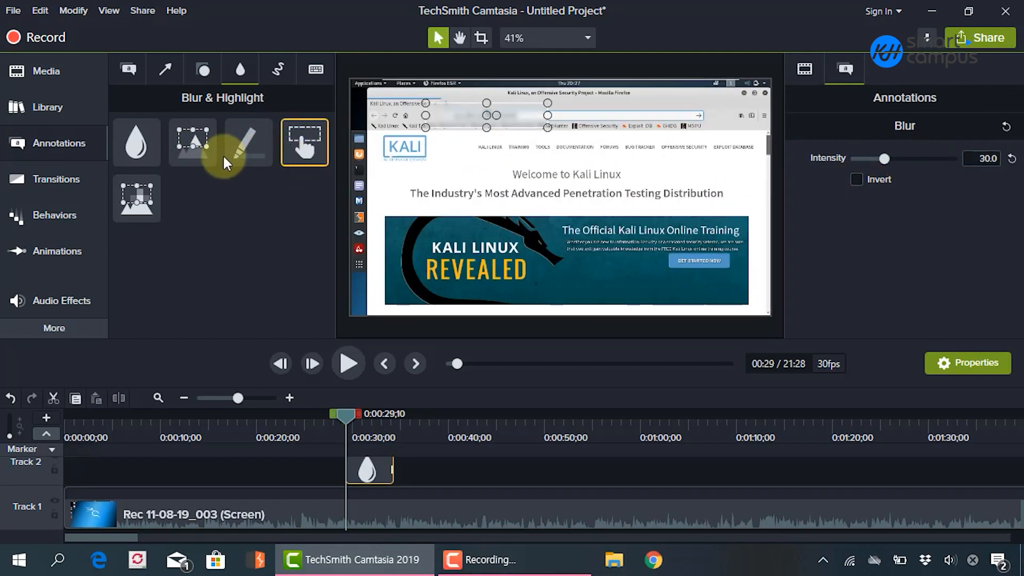
pyautogui.moveTo(513, 110); pyautogui.dragTo(516, 114)
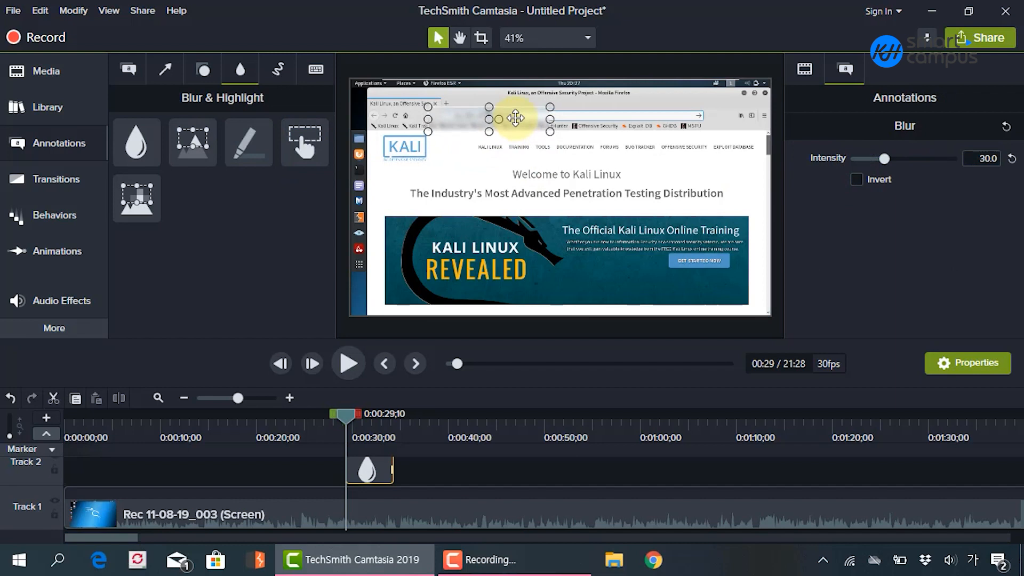
pyautogui.click(858, 179)
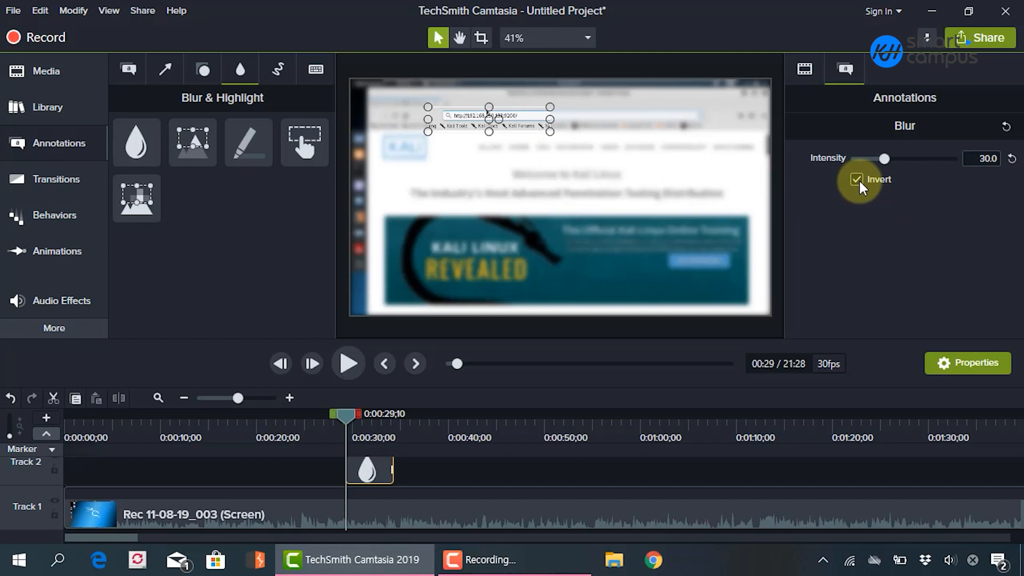
pyautogui.click(857, 179)
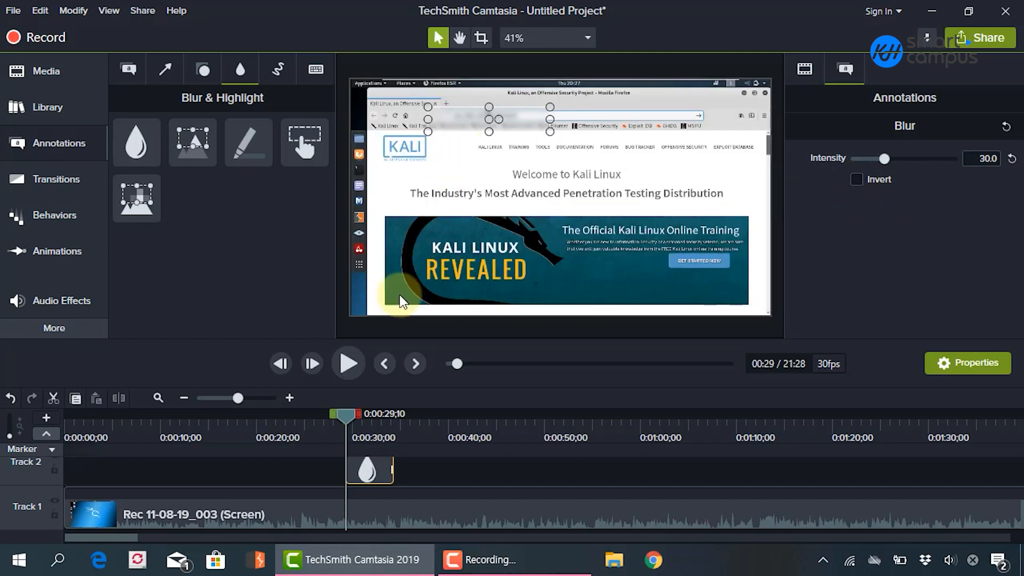
# Play the recording from just before the blur's start at about 0:29 to preview the blurred URL.
pyautogui.moveTo(346, 413); pyautogui.dragTo(331, 414)
pyautogui.press('space')
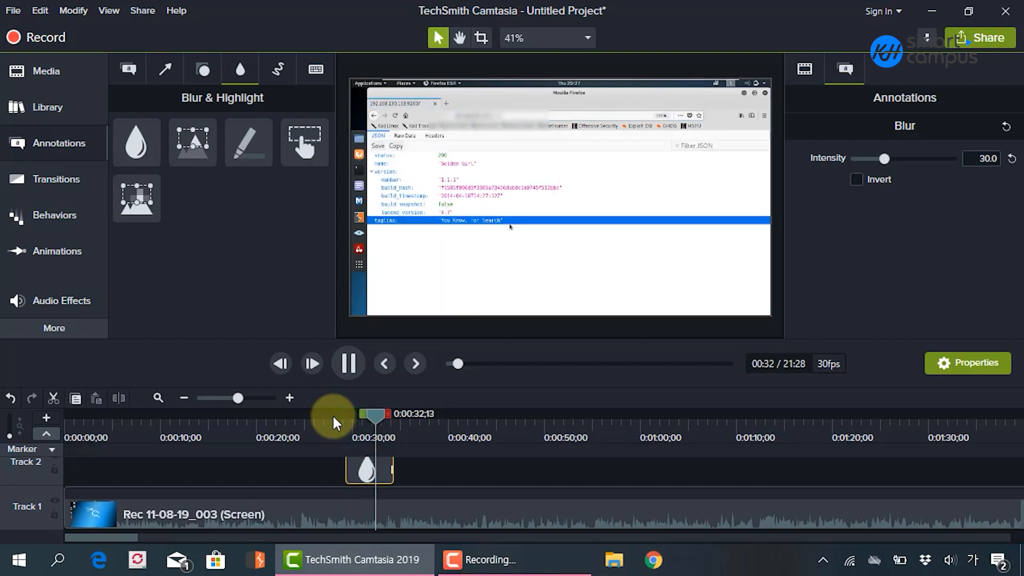
pyautogui.press('space')
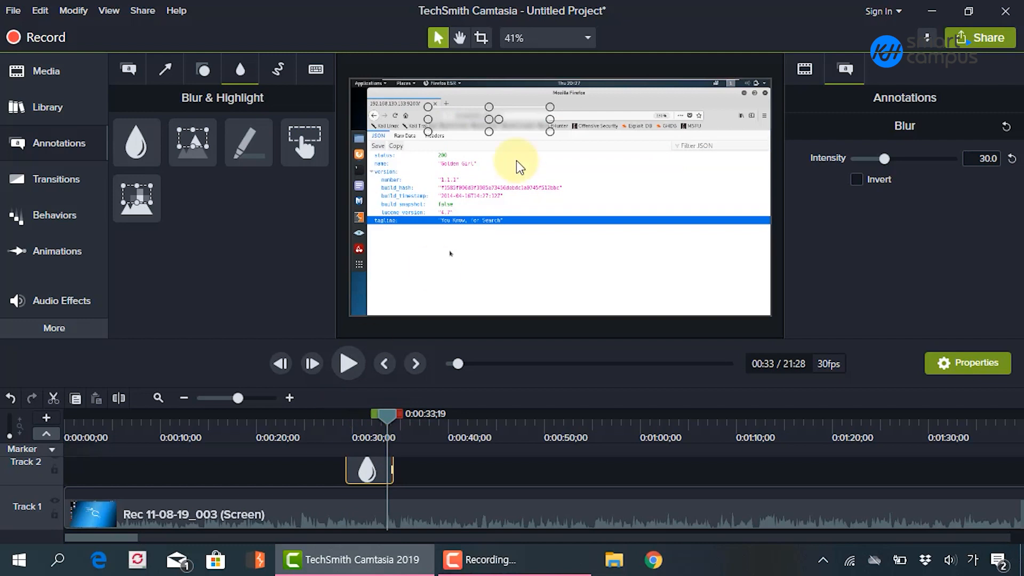
# Delete the blur annotation from the address bar.
pyautogui.click(509, 188)
pyautogui.click(508, 116)
pyautogui.press('Delete')
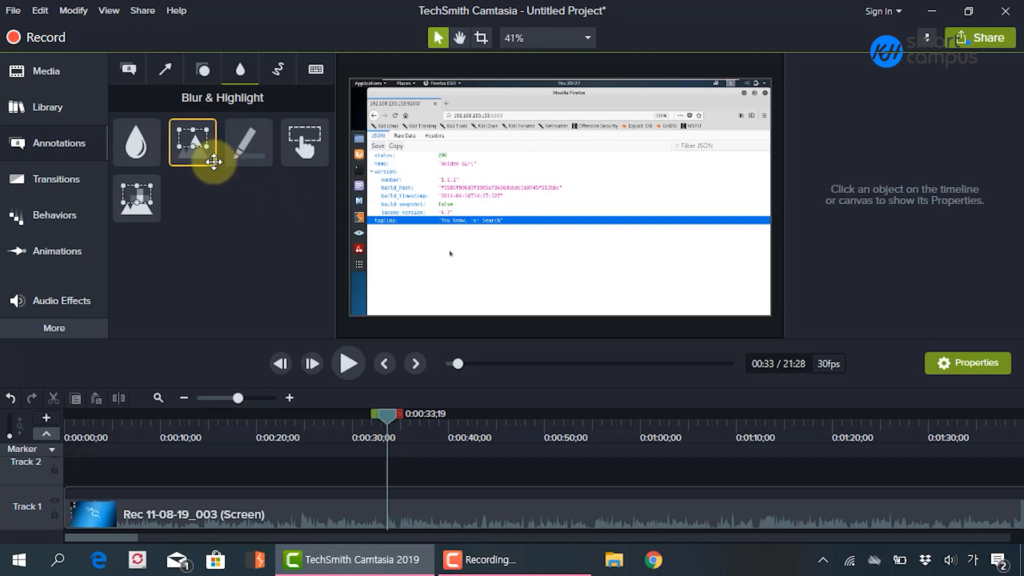
# Add a Spotlight annotation at about 0:33, fit it around the address bar, and set its intensity to 78.3.
pyautogui.moveTo(213, 162); pyautogui.dragTo(479, 137)
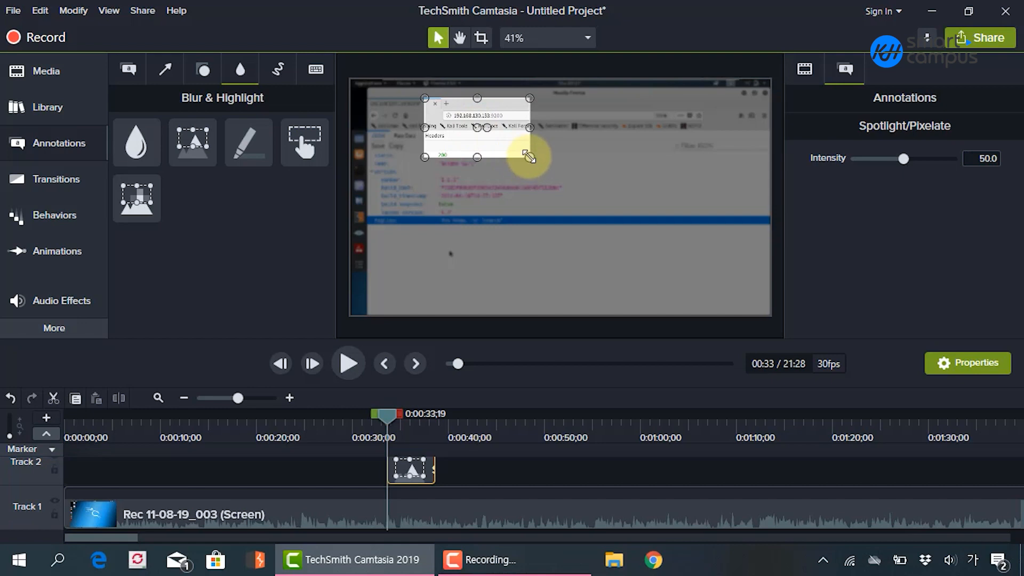
pyautogui.moveTo(528, 159); pyautogui.dragTo(608, 136)
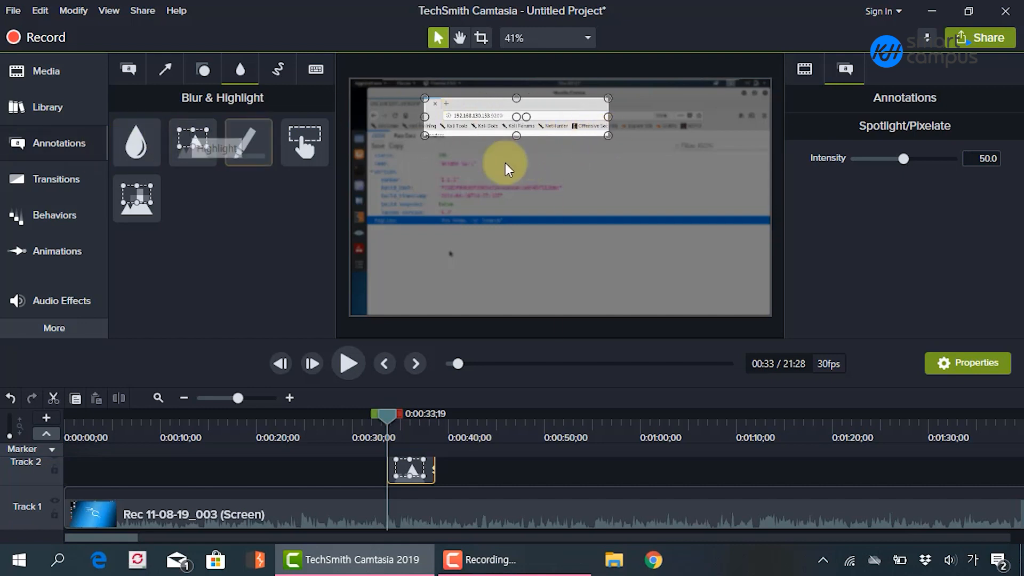
pyautogui.moveTo(545, 116); pyautogui.dragTo(558, 116)
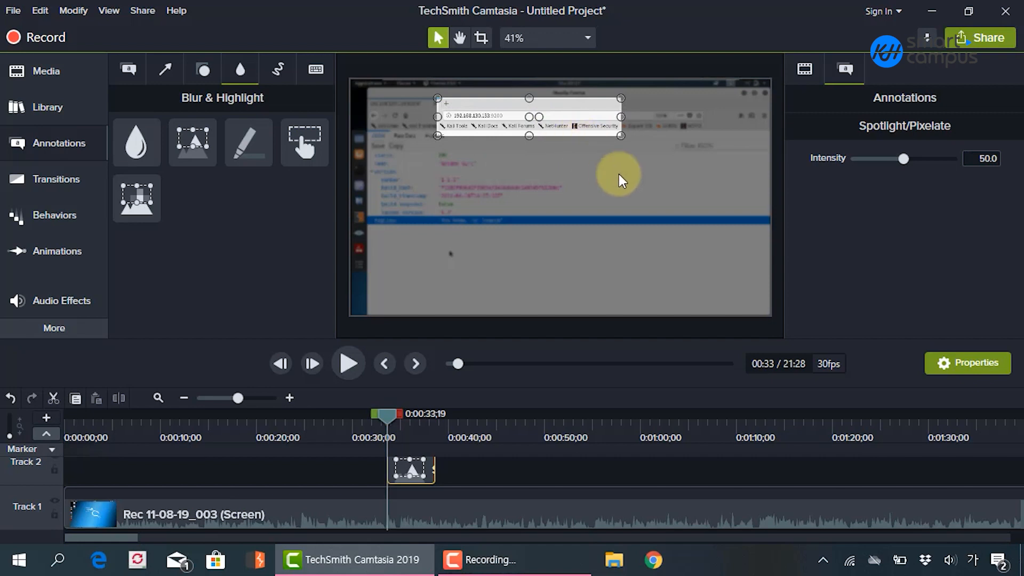
pyautogui.moveTo(904, 161); pyautogui.dragTo(930, 161)
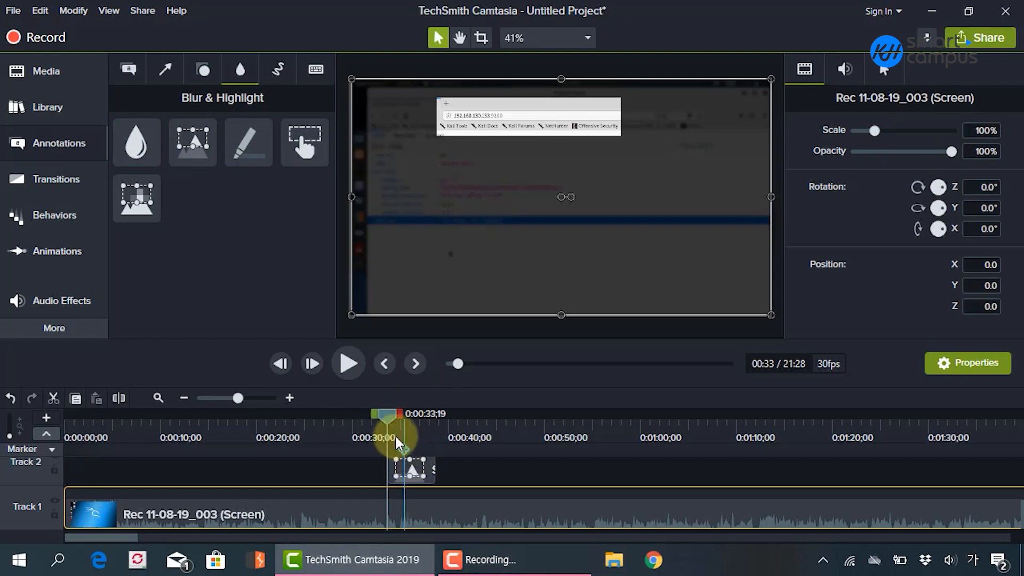
# Play the recording from just before 0:33 to about 0:39 to preview the spotlight effect.
pyautogui.moveTo(383, 417); pyautogui.dragTo(380, 418)
pyautogui.press('space')
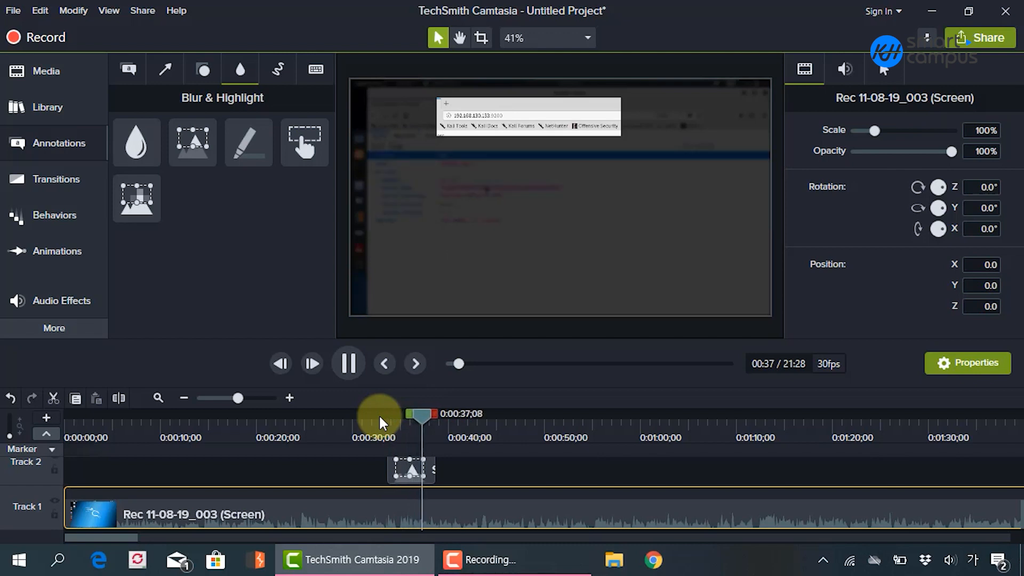
pyautogui.press('space')
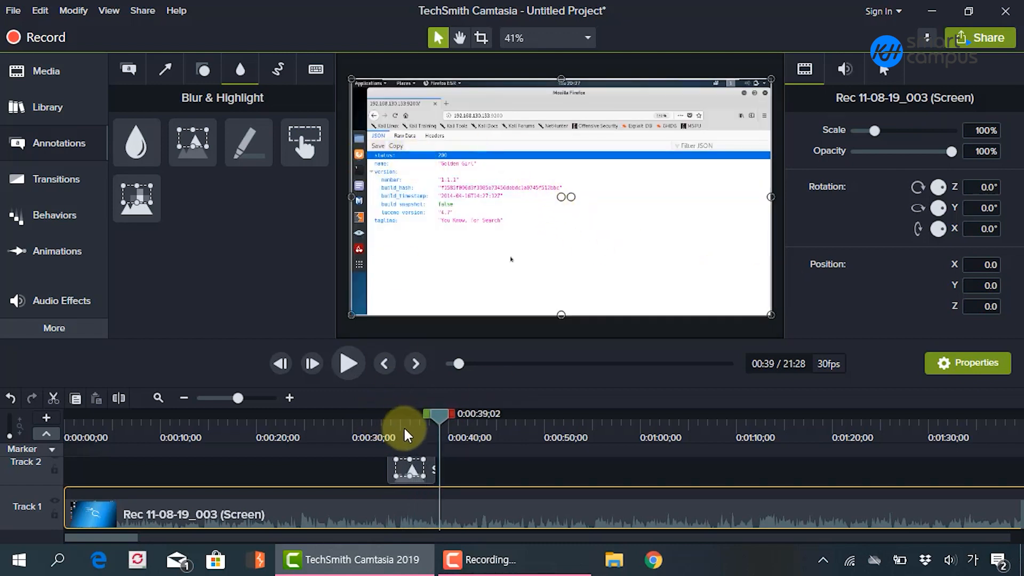
pyautogui.click(419, 466)
# Add a yellow Highlight annotation at about 0:41 and size it over the number, build_hash and build_timestamp lines.
pyautogui.moveTo(443, 415); pyautogui.dragTo(466, 417)
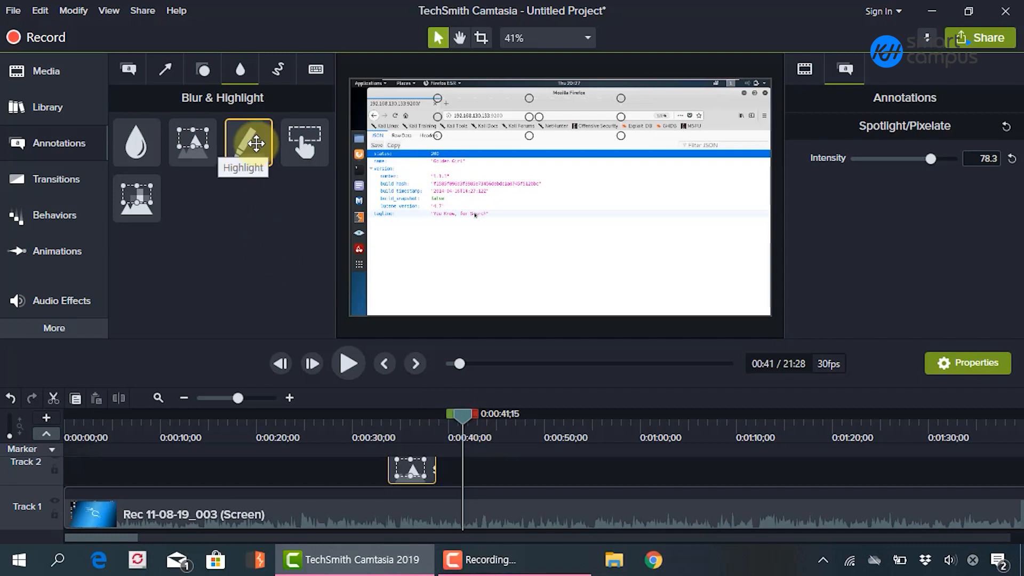
pyautogui.moveTo(256, 143)
pyautogui.mouseDown()
pyautogui.moveTo(458, 188)
pyautogui.moveTo(474, 179)
pyautogui.mouseUp()
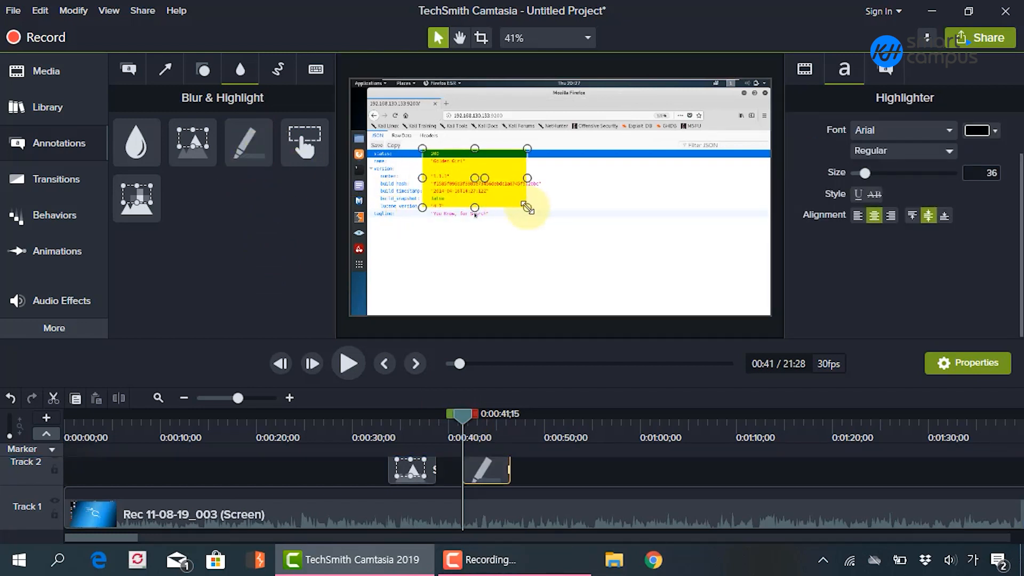
pyautogui.moveTo(529, 210)
pyautogui.mouseDown()
pyautogui.moveTo(571, 178)
pyautogui.moveTo(589, 179)
pyautogui.moveTo(530, 202)
pyautogui.moveTo(520, 185)
pyautogui.mouseUp()
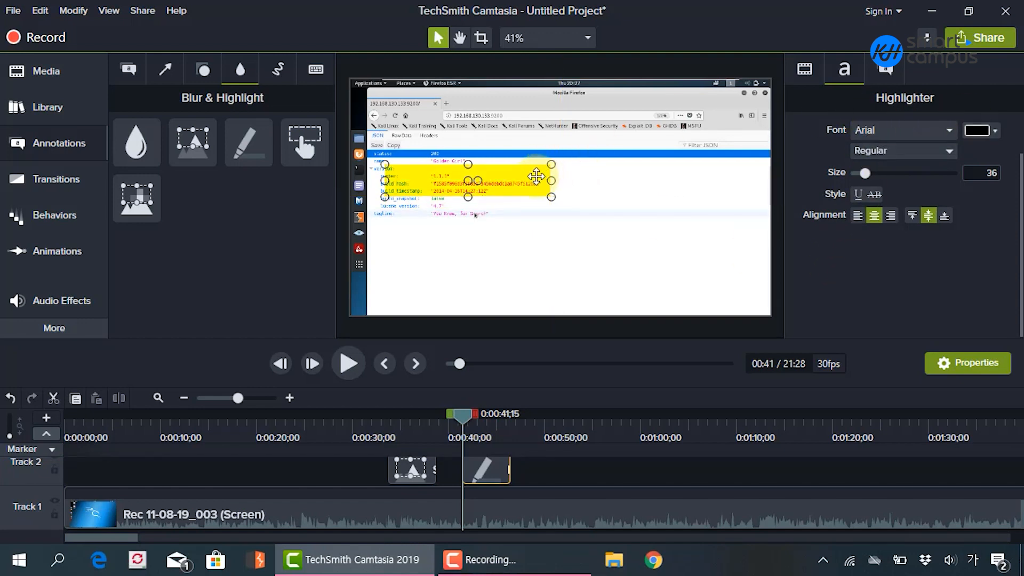
pyautogui.click(608, 192)
pyautogui.click(484, 181)
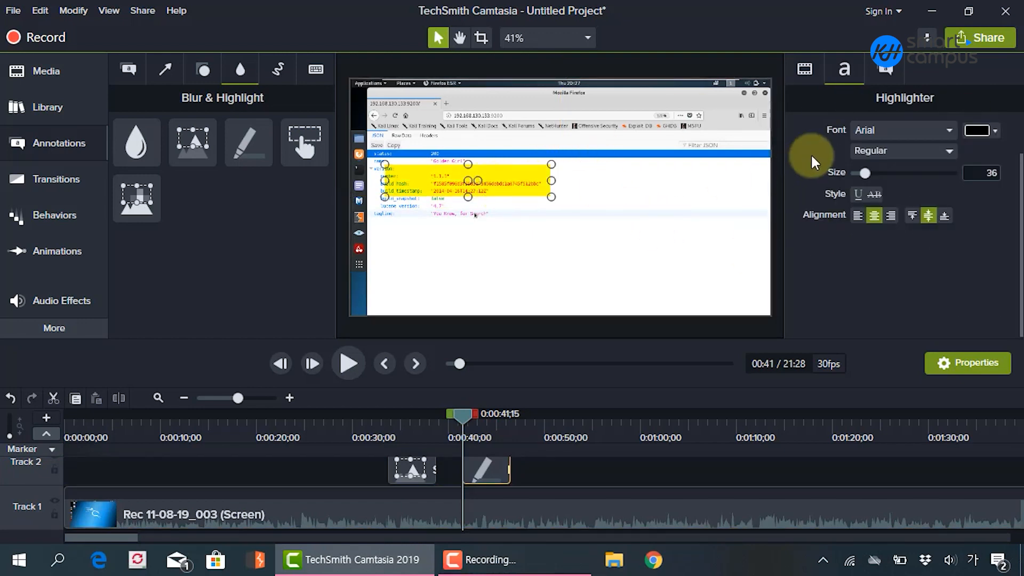
# Change the highlight's fill colour to blue and add a Hotspot annotation overlapping it at about 0:41.
pyautogui.click(884, 68)
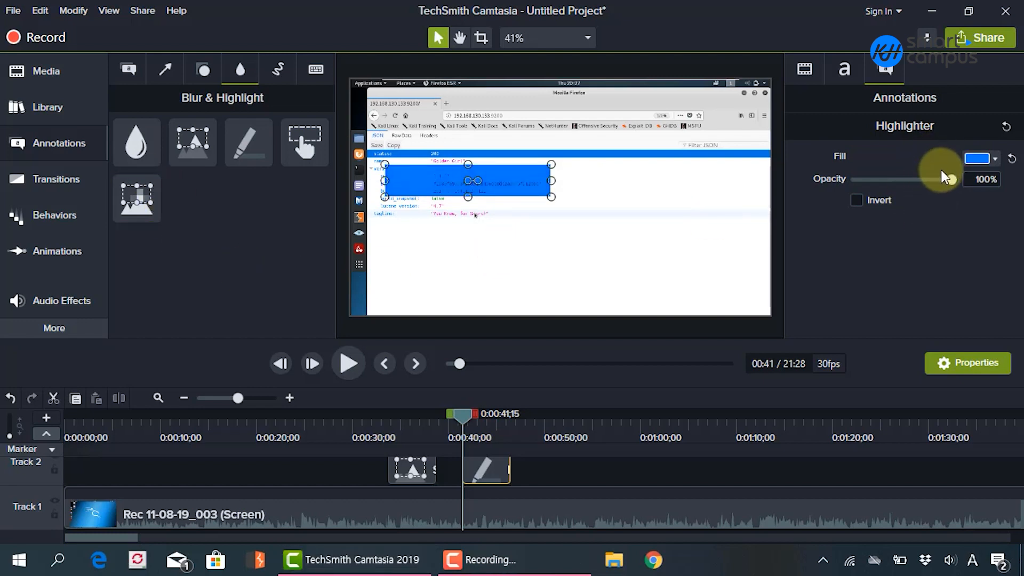
pyautogui.click(844, 69)
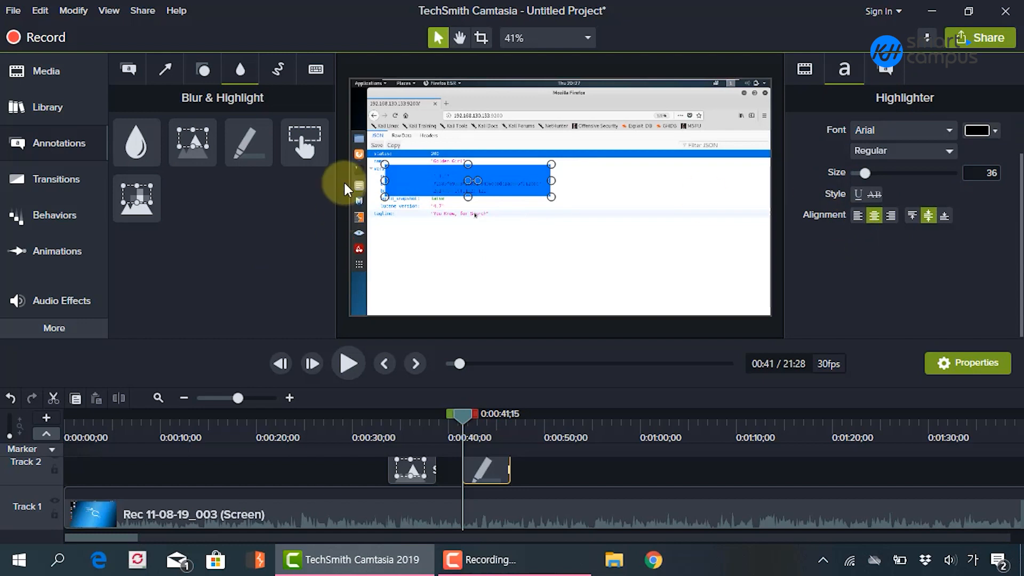
pyautogui.moveTo(304, 144); pyautogui.dragTo(515, 207)
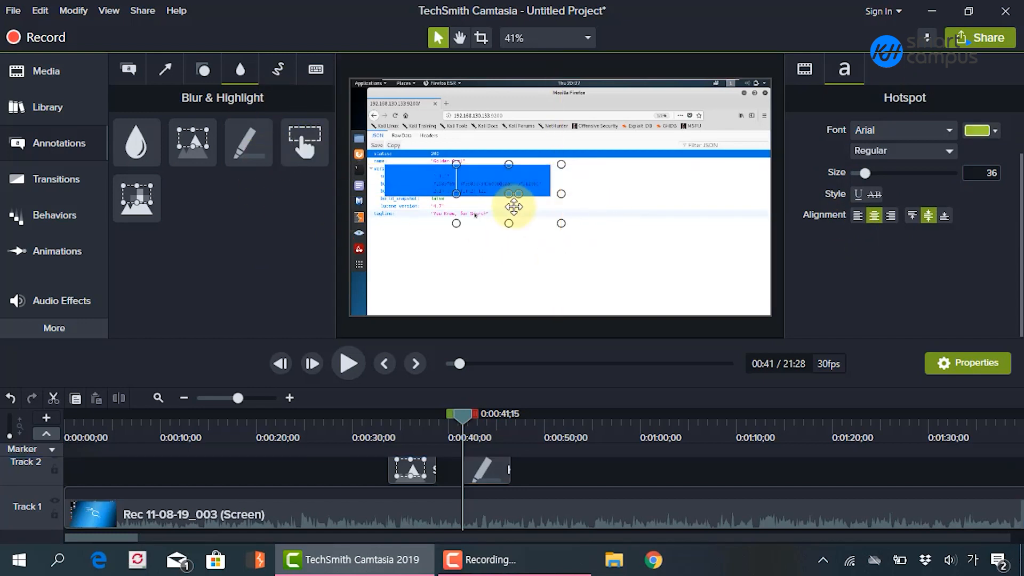
# Add a Pixelate spotlight annotation over the version details at about 0:41 and delete the blue highlight.
pyautogui.moveTo(136, 199); pyautogui.dragTo(446, 190)
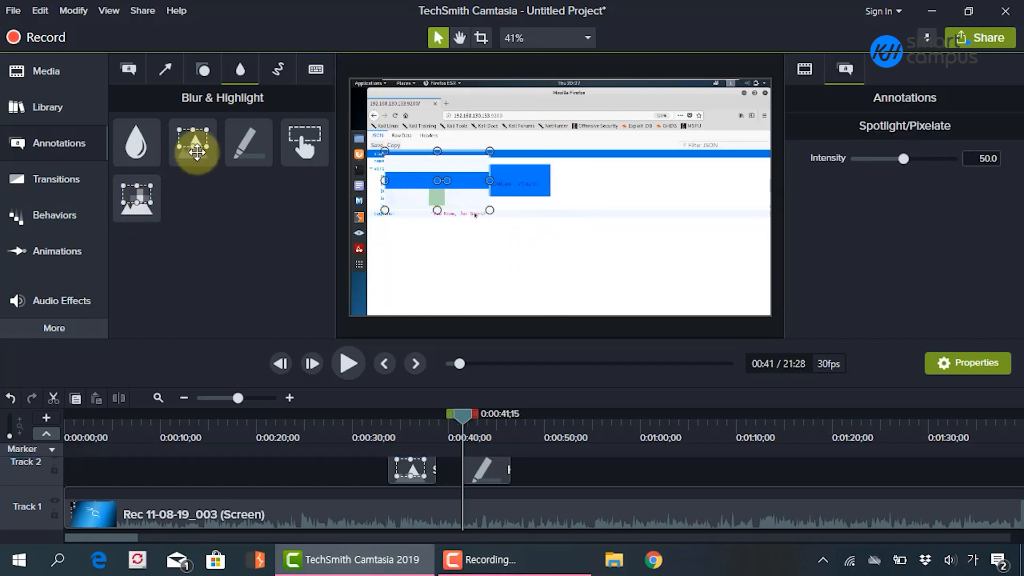
pyautogui.click(527, 186)
pyautogui.press('Delete')
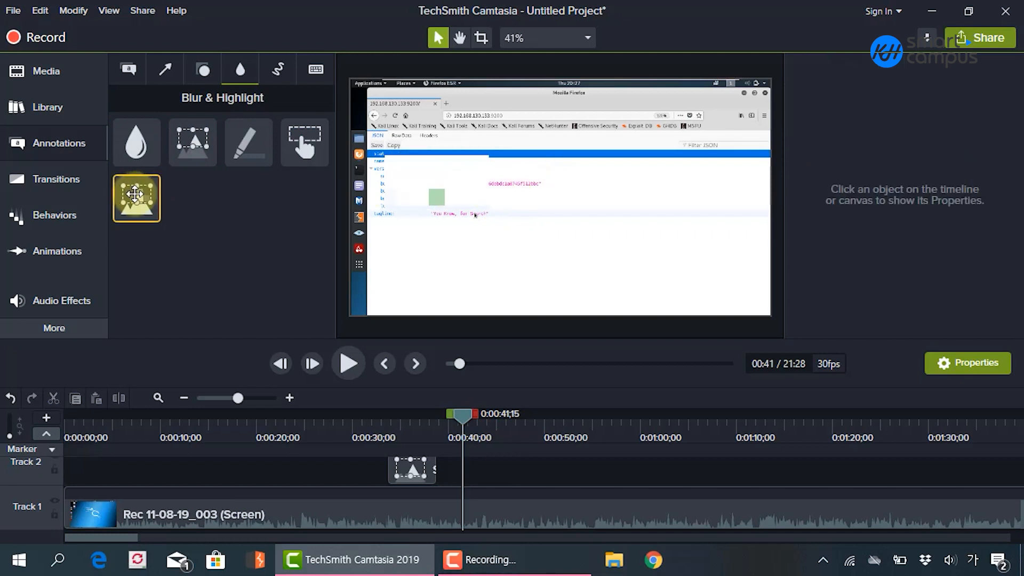
# Widen the Pixelate annotation across the build_hash value, try a lower intensity, and delete the annotation.
pyautogui.moveTo(135, 194); pyautogui.dragTo(583, 187)
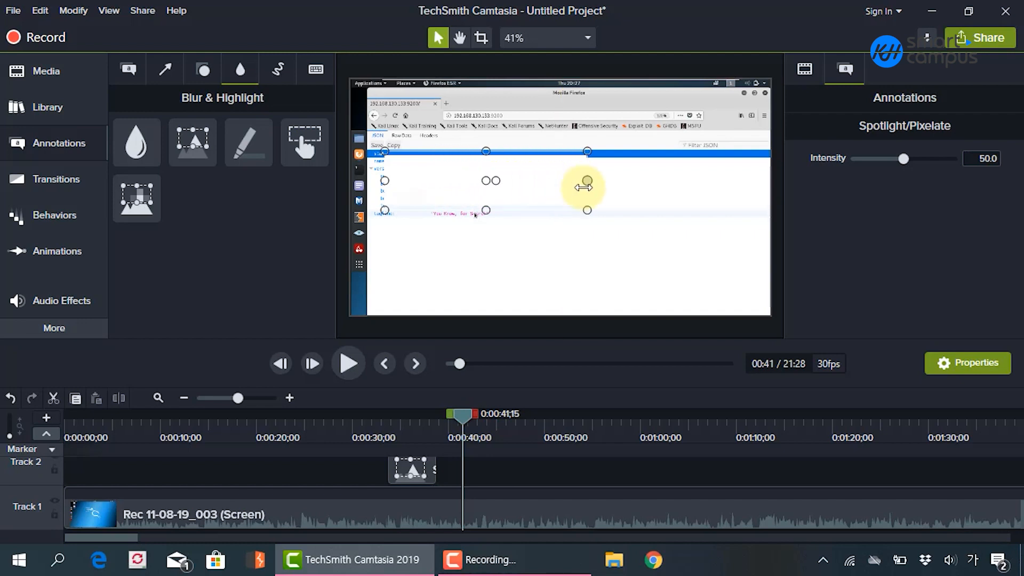
pyautogui.moveTo(902, 158); pyautogui.dragTo(863, 160)
pyautogui.click(523, 206)
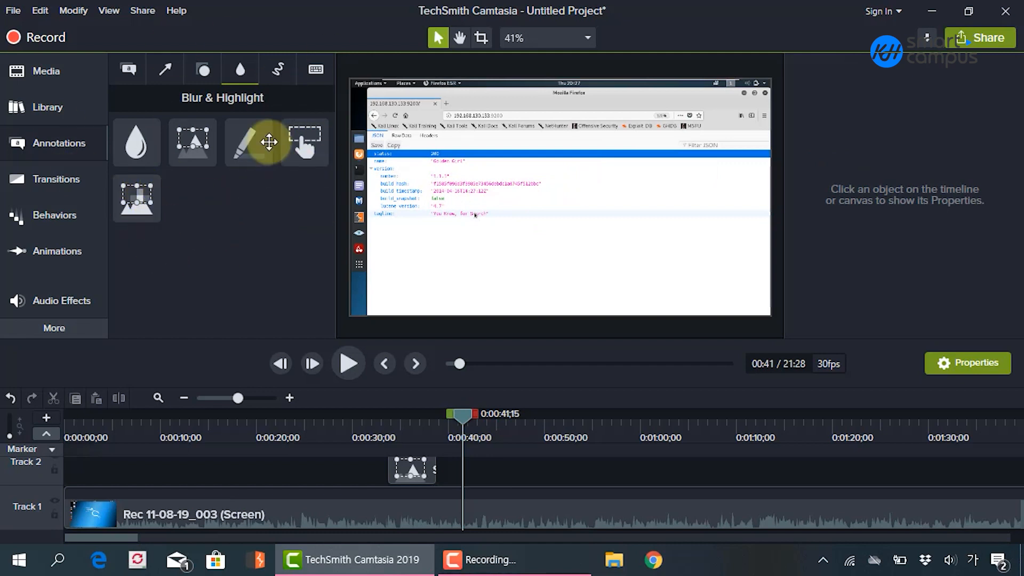
# Add a red check mark Sketch Motion annotation below the tagline line at about 0:41 and preview its drawing animation.
pyautogui.click(275, 79)
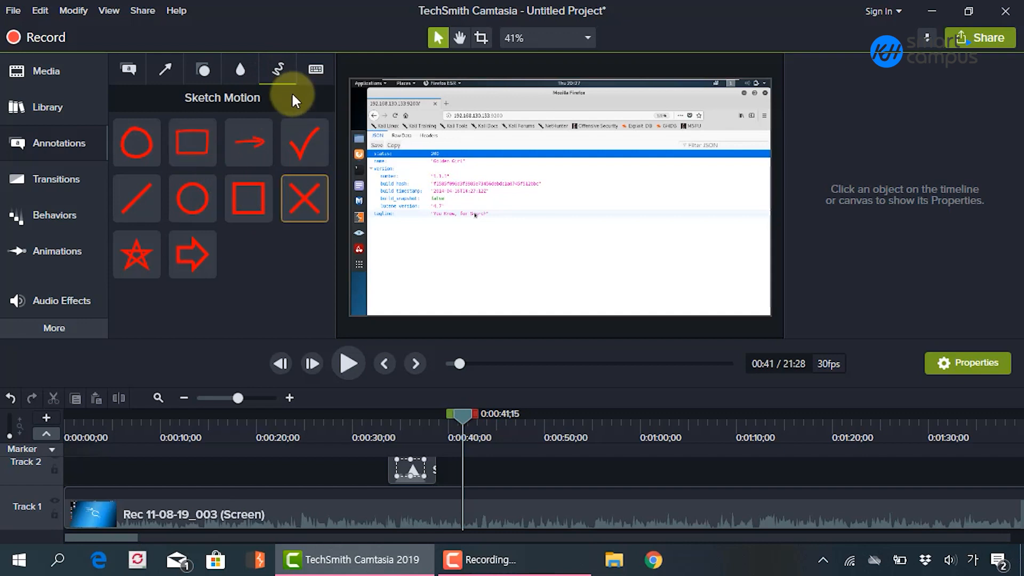
pyautogui.moveTo(301, 161)
pyautogui.mouseDown()
pyautogui.moveTo(297, 142)
pyautogui.moveTo(530, 192)
pyautogui.moveTo(514, 201)
pyautogui.moveTo(497, 260)
pyautogui.mouseUp()
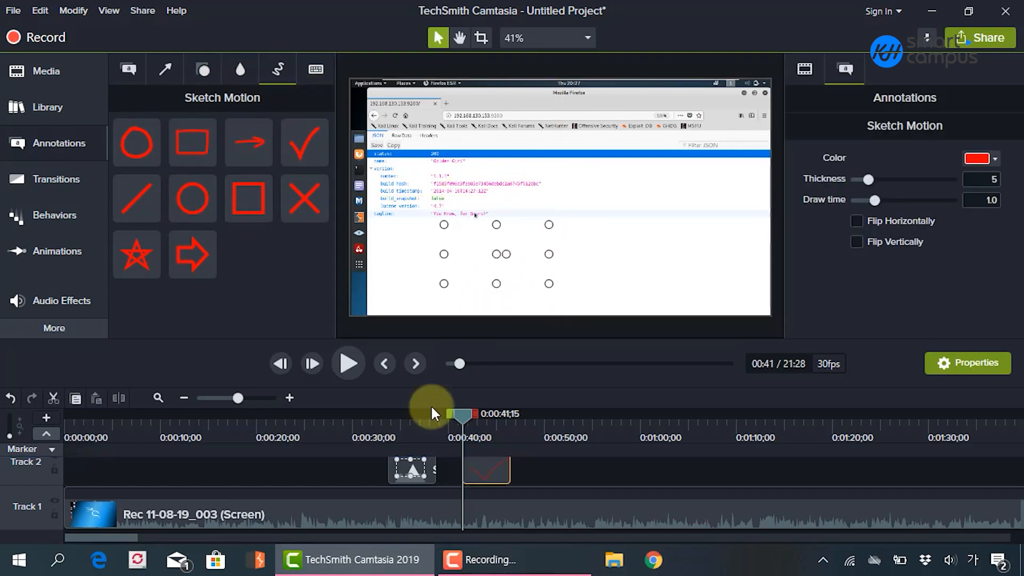
pyautogui.press('space')
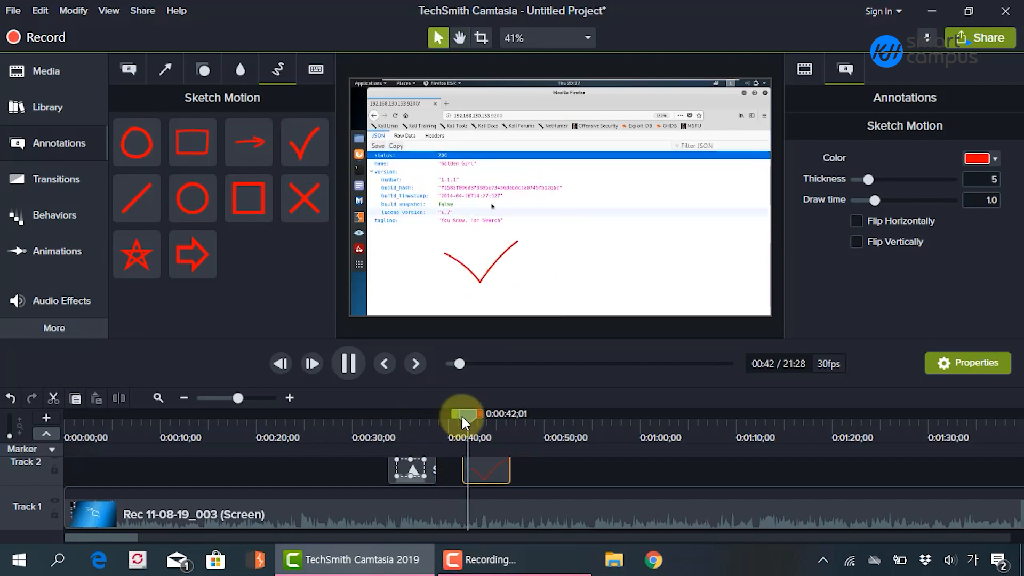
pyautogui.press('space')
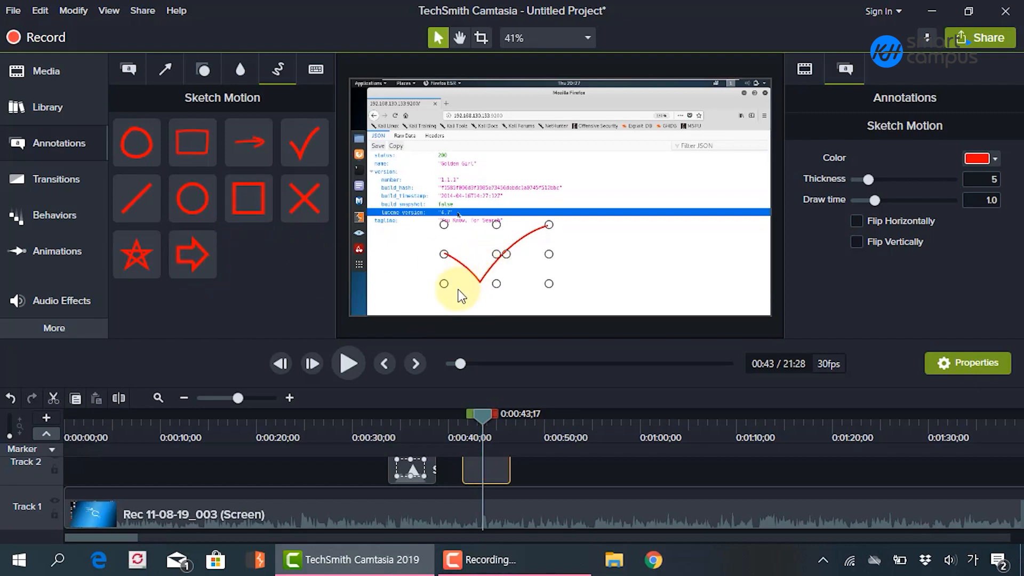
# Replace the check mark with a small red Sketch Motion star beside the lucene_version line at about 0:43.
pyautogui.press('Delete')
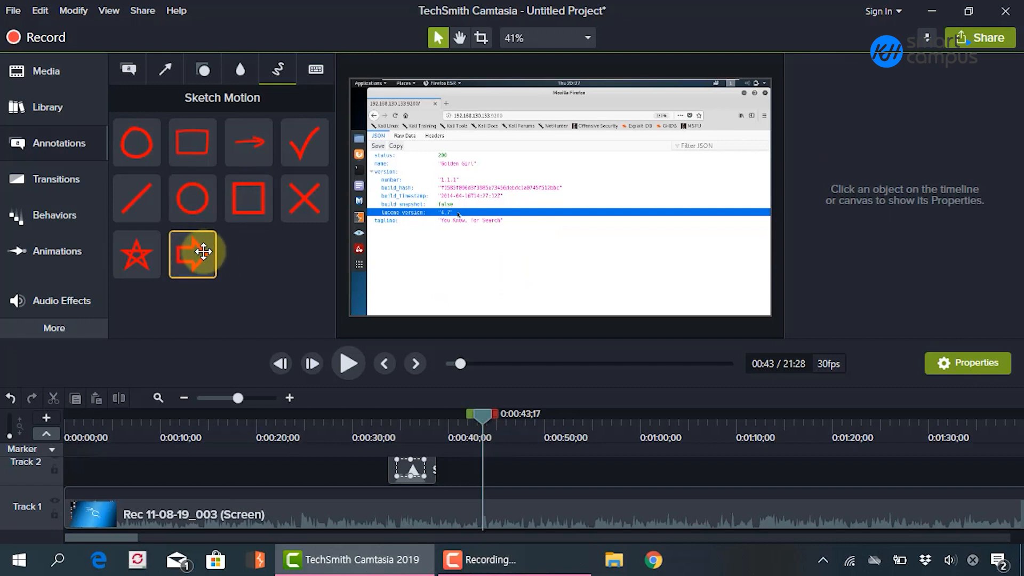
pyautogui.moveTo(144, 255)
pyautogui.mouseDown()
pyautogui.moveTo(558, 227)
pyautogui.moveTo(591, 202)
pyautogui.moveTo(567, 231)
pyautogui.mouseUp()
pyautogui.moveTo(612, 259); pyautogui.dragTo(552, 233)
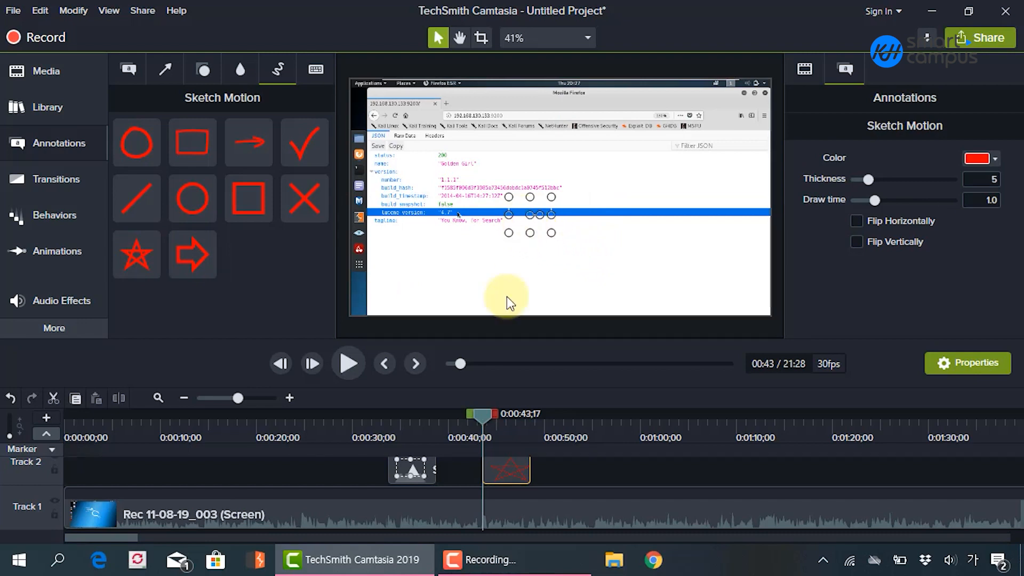
# Play the recording to about 0:47 to preview the star's drawing animation, and delete the star.
pyautogui.press('space')
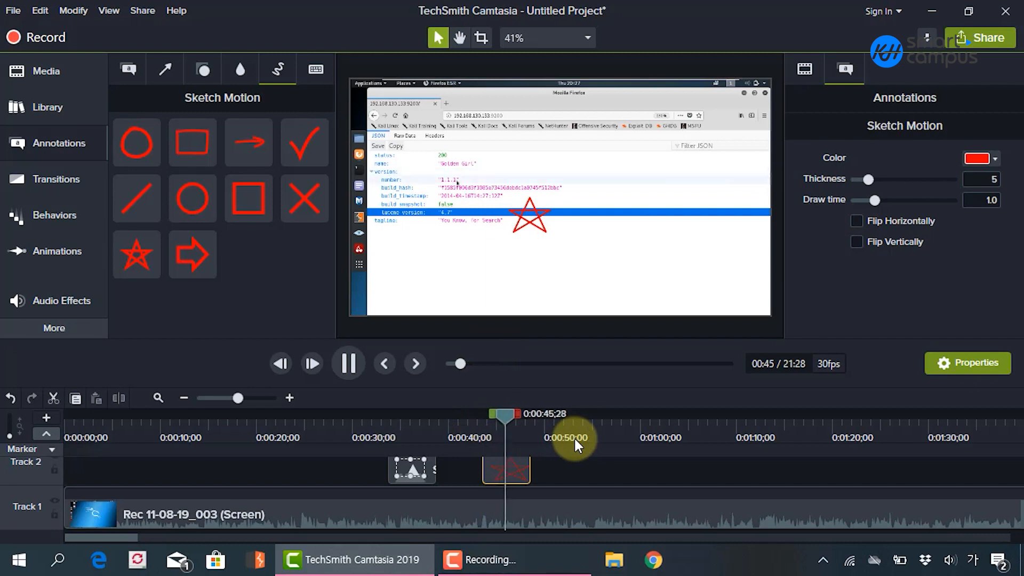
pyautogui.press('space')
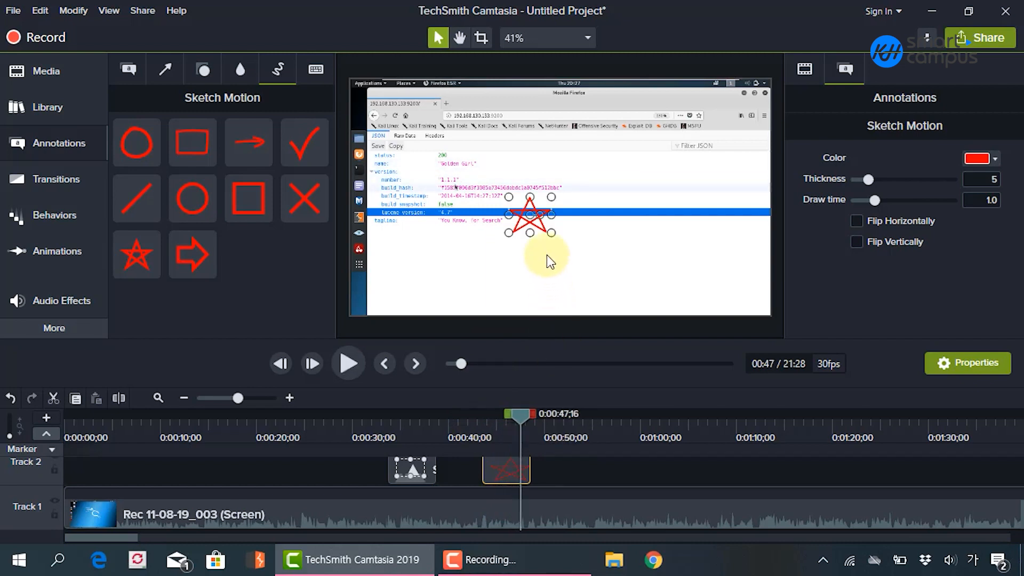
pyautogui.press('Delete')
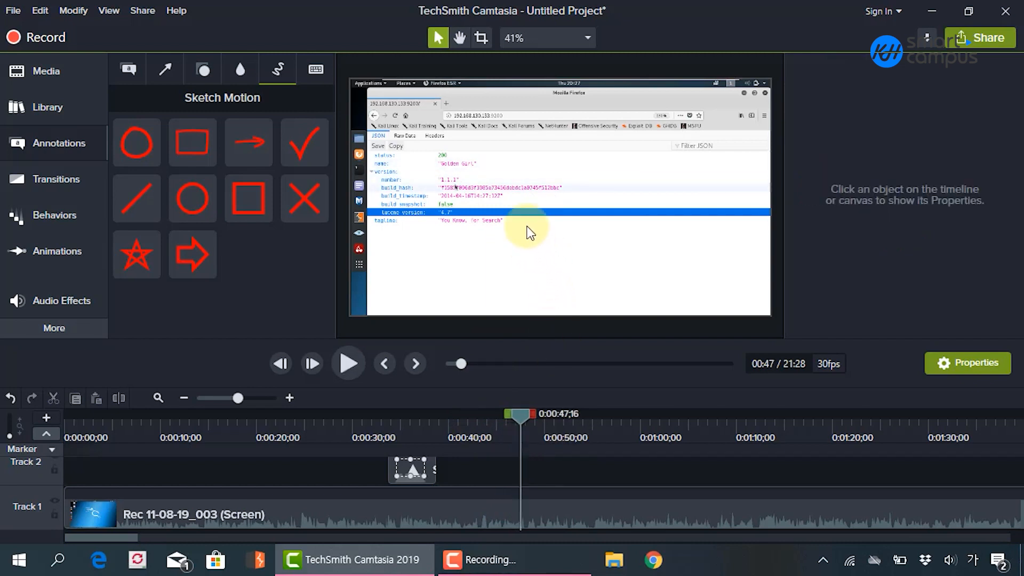
# Show the Keystroke Callouts annotations and move the playhead to about 0:55.
pyautogui.click(316, 70)
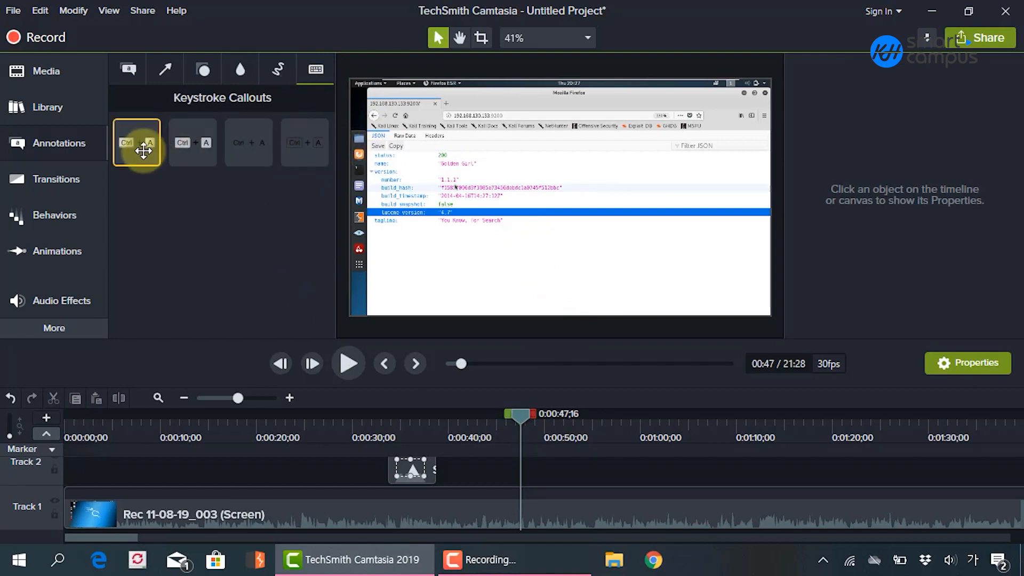
pyautogui.moveTo(520, 420); pyautogui.dragTo(593, 443)
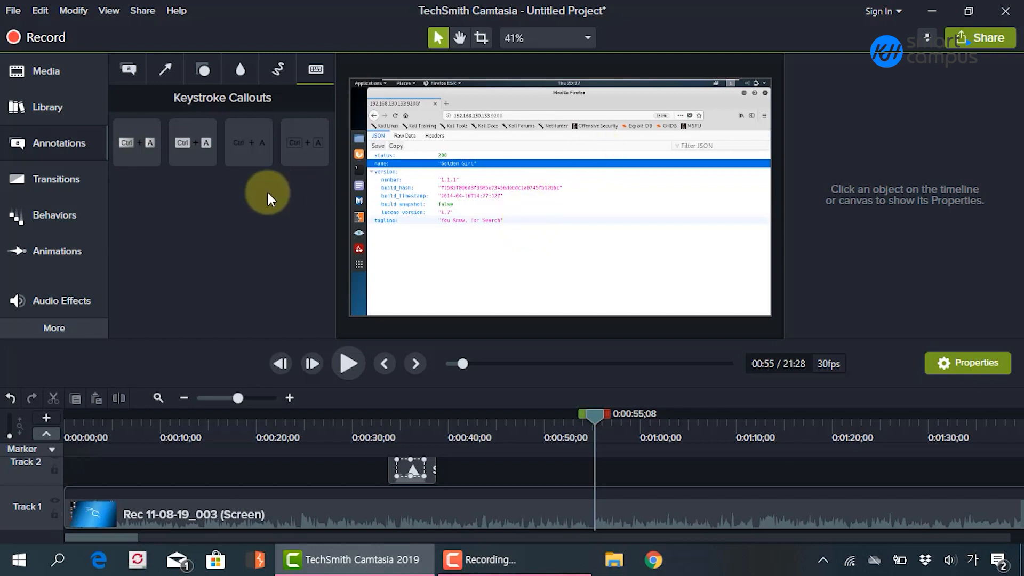
pyautogui.rightClick(598, 191)
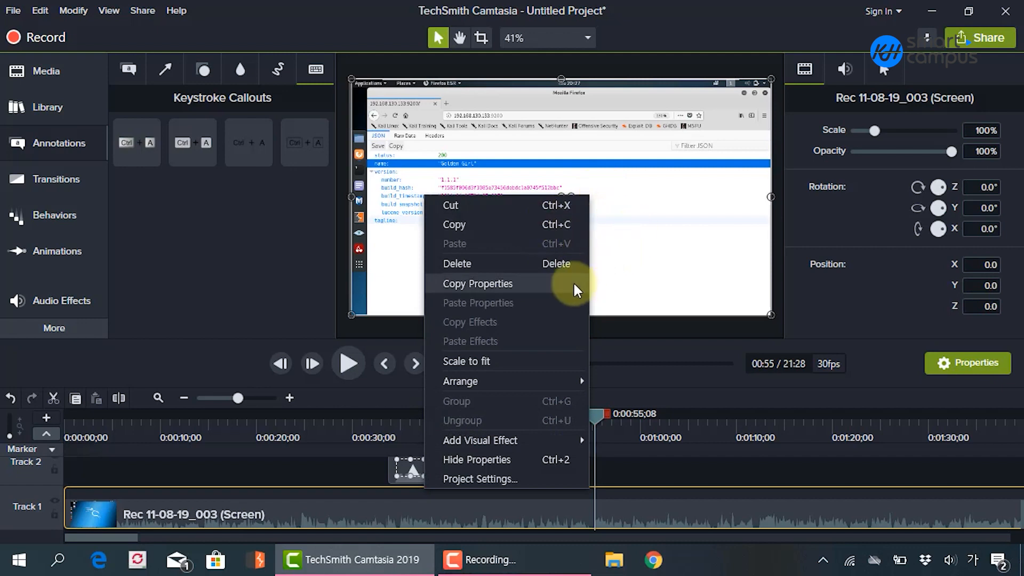
pyautogui.click(626, 244)
pyautogui.rightClick(508, 226)
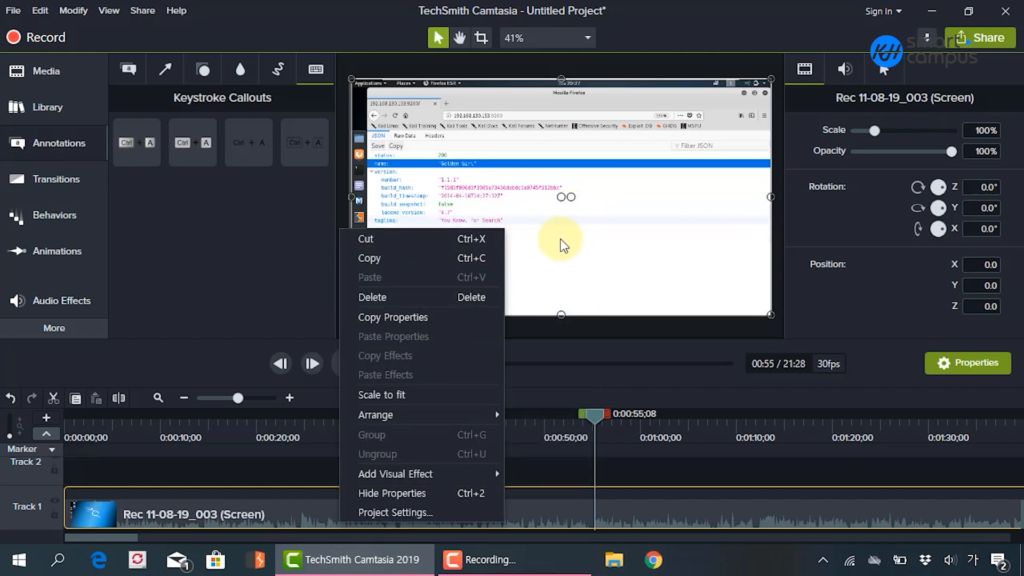
pyautogui.click(528, 272)
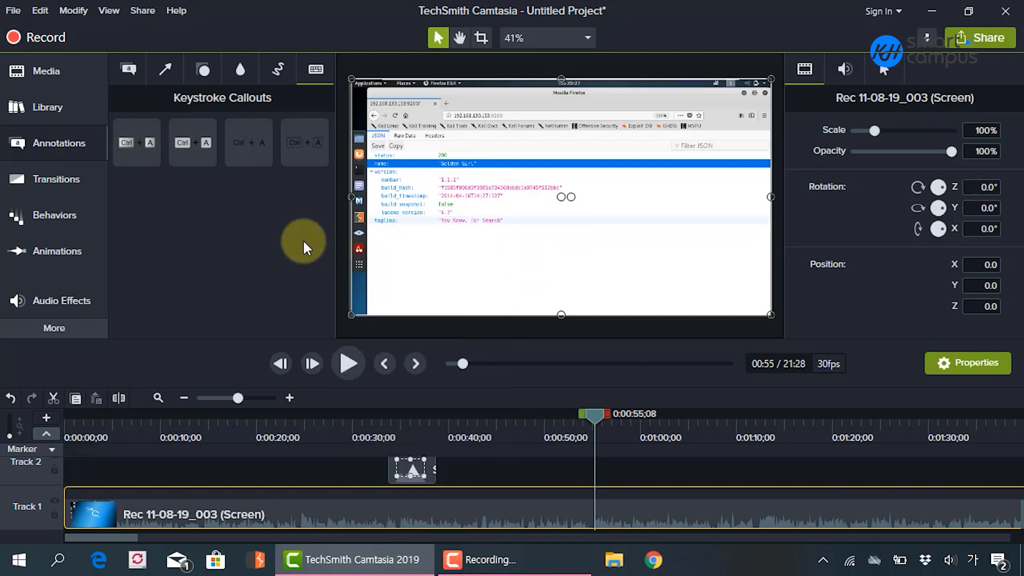
pyautogui.click(481, 64)
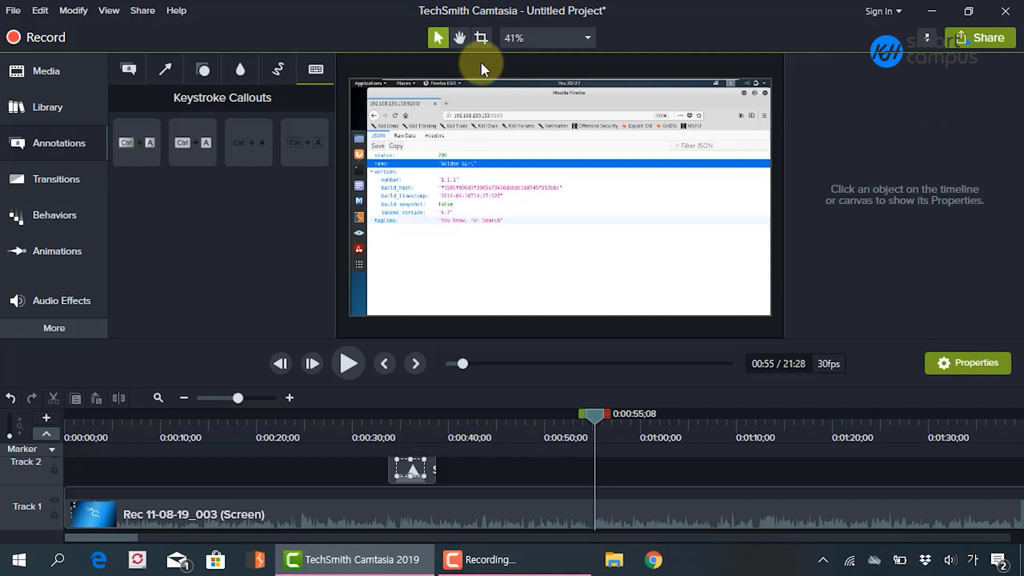
# Add a Traditional-style Ctrl+A keystroke callout in the blank area beside the version details at about 0:55.
pyautogui.click(141, 156)
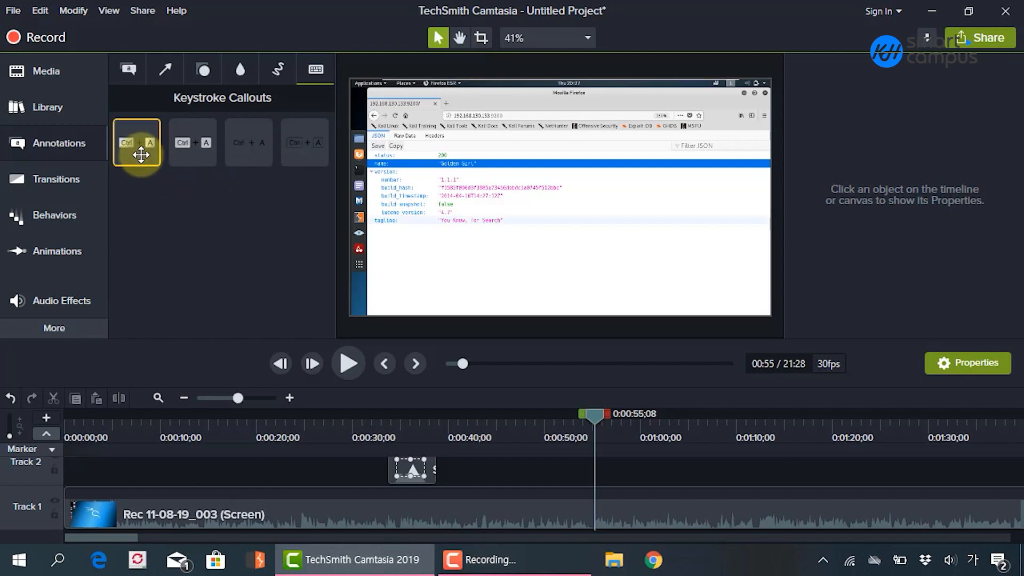
pyautogui.moveTo(142, 149); pyautogui.dragTo(684, 195)
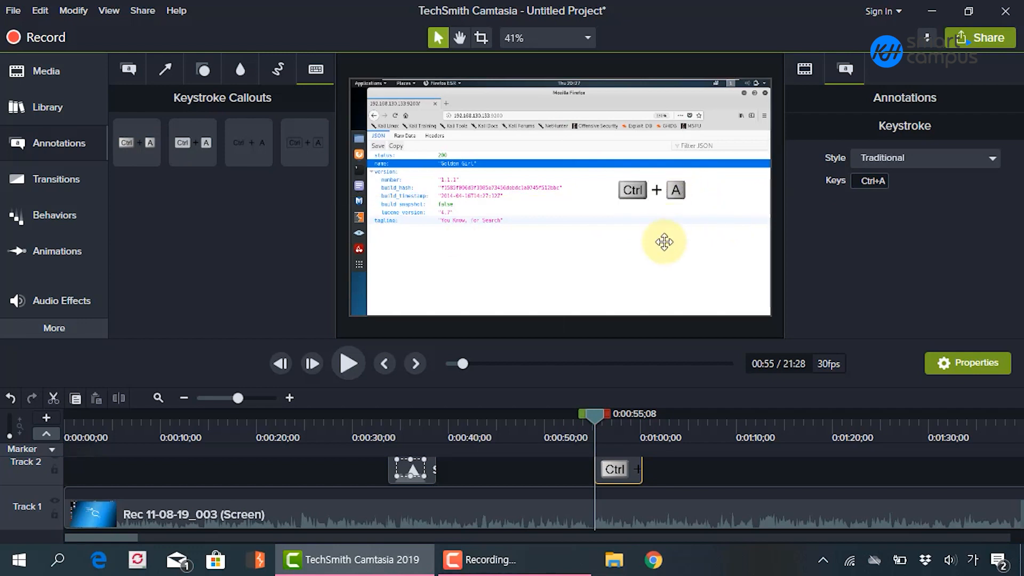
pyautogui.click(663, 240)
pyautogui.click(677, 193)
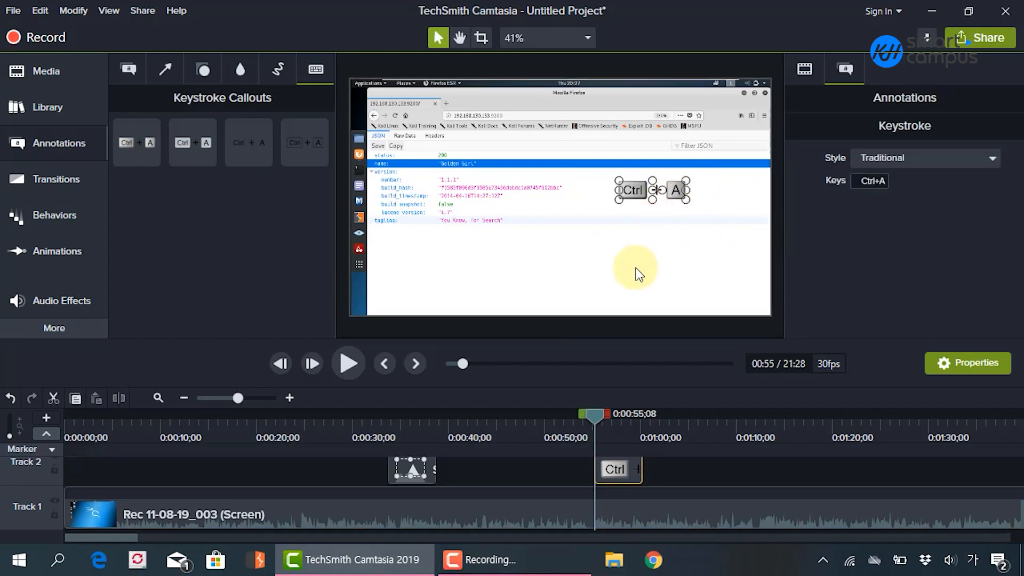
# Set the keystroke callout's keys to Ctrl+Shift+A.
pyautogui.doubleClick(636, 191)
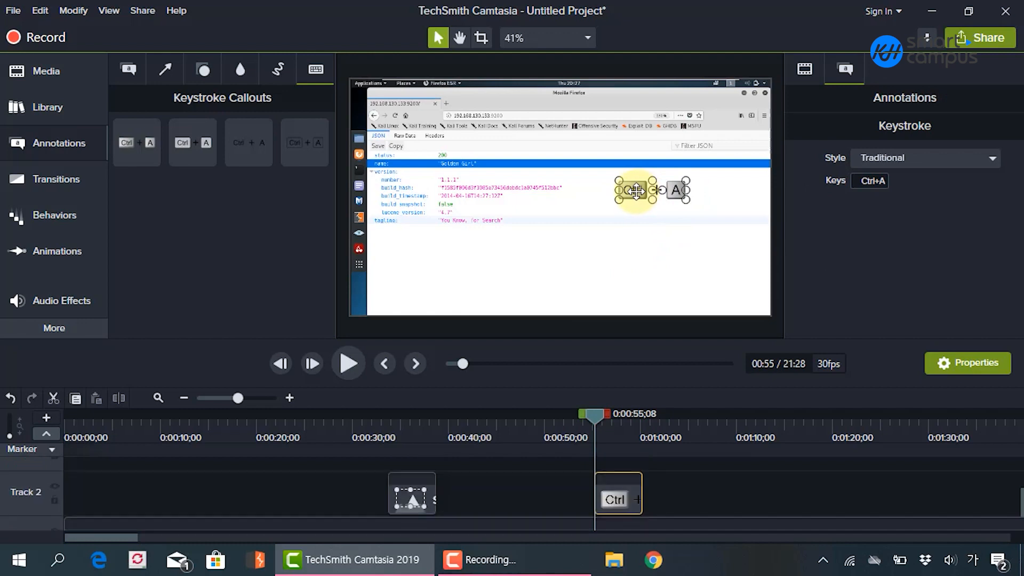
pyautogui.click(713, 242)
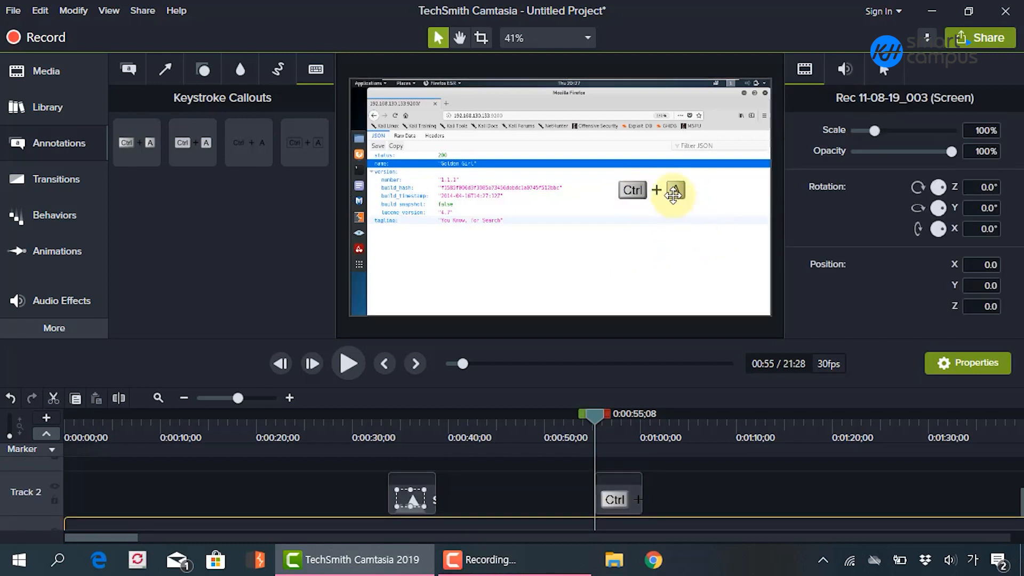
pyautogui.click(677, 193)
pyautogui.click(869, 181)
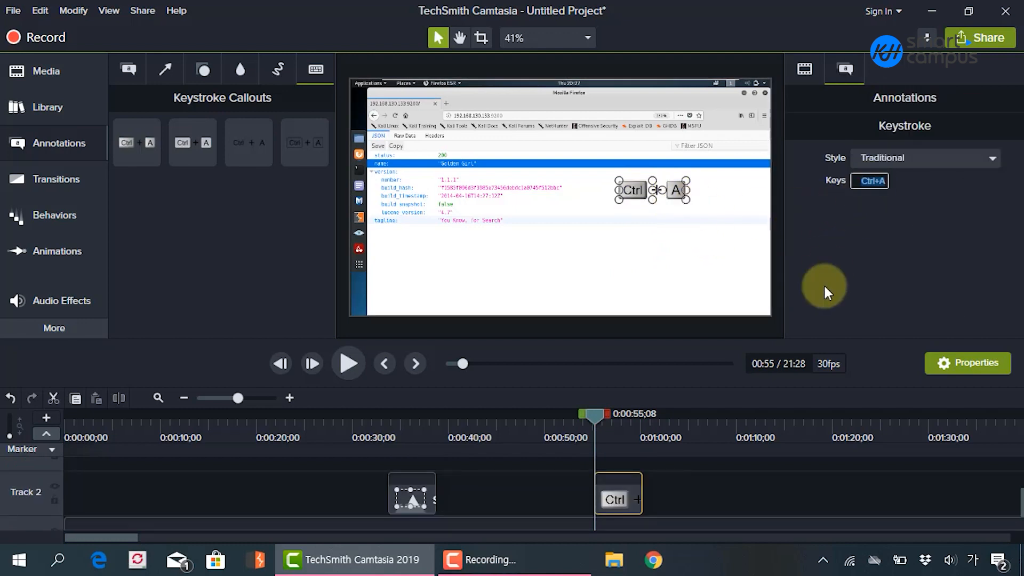
pyautogui.hotkey('ctrl', 'shift', 'a')
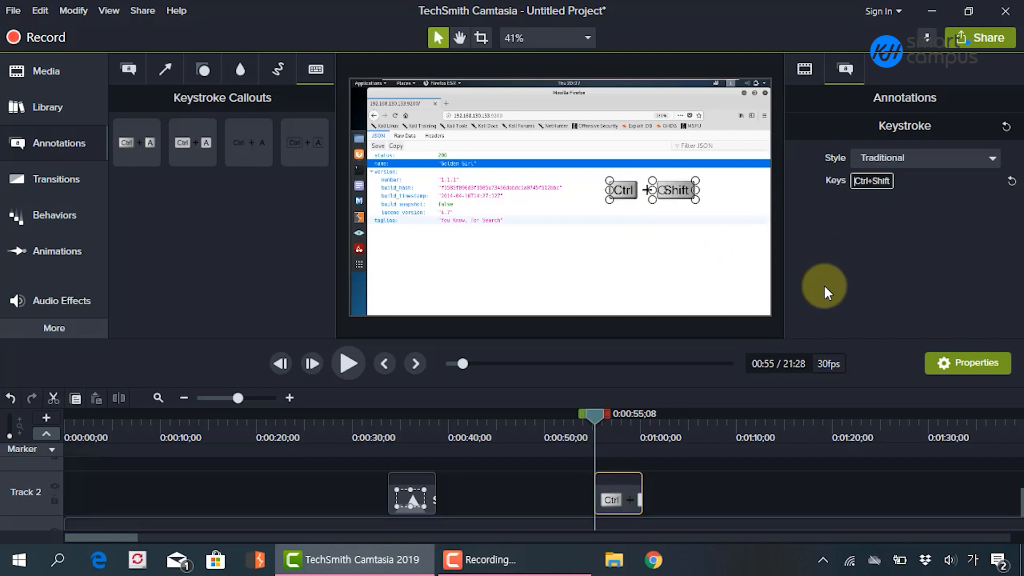
pyautogui.click(771, 271)
pyautogui.click(665, 188)
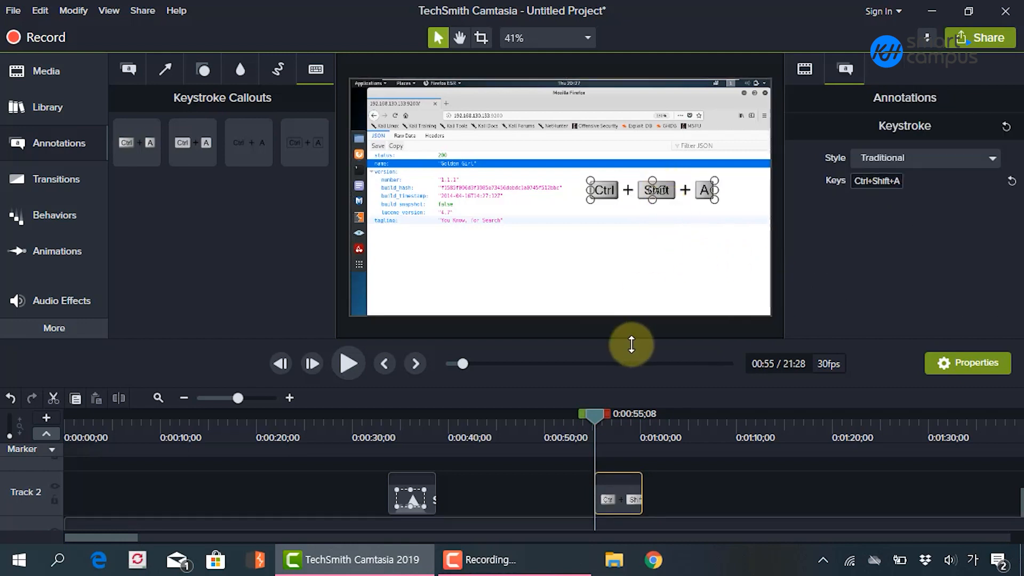
# Play the recording from about 0:55 to preview the Ctrl+Shift+A callout, and mute the system volume.
pyautogui.click(558, 482)
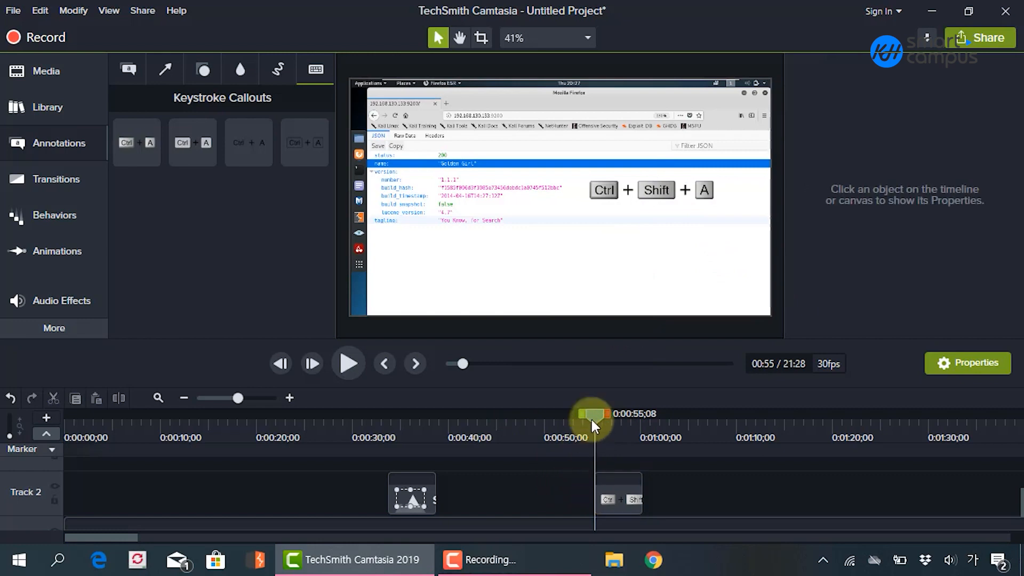
pyautogui.press('space')
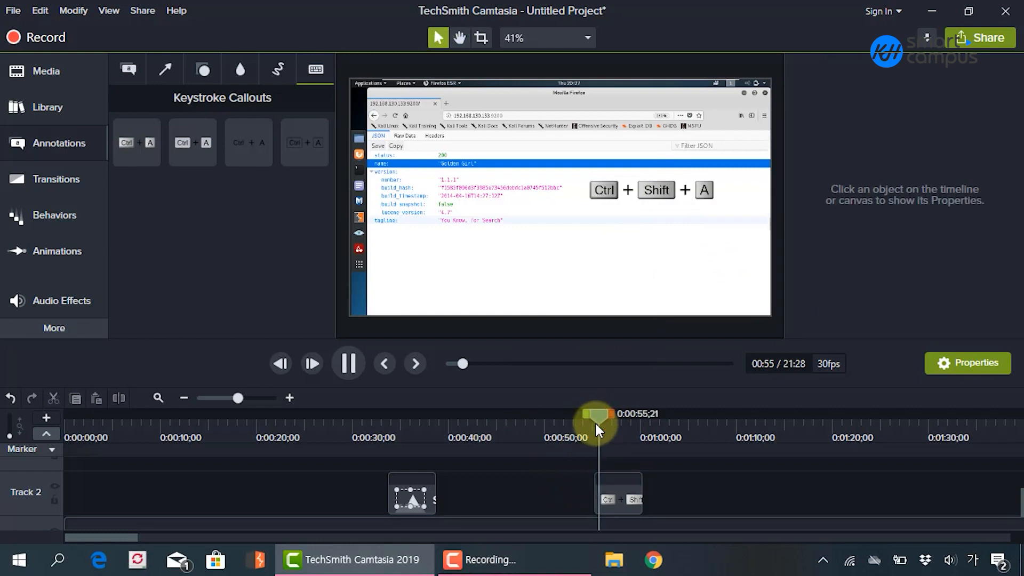
pyautogui.press('XF86AudioLowerVolume')
pyautogui.press('XF86AudioLowerVolume')
pyautogui.press('XF86AudioLowerVolume')
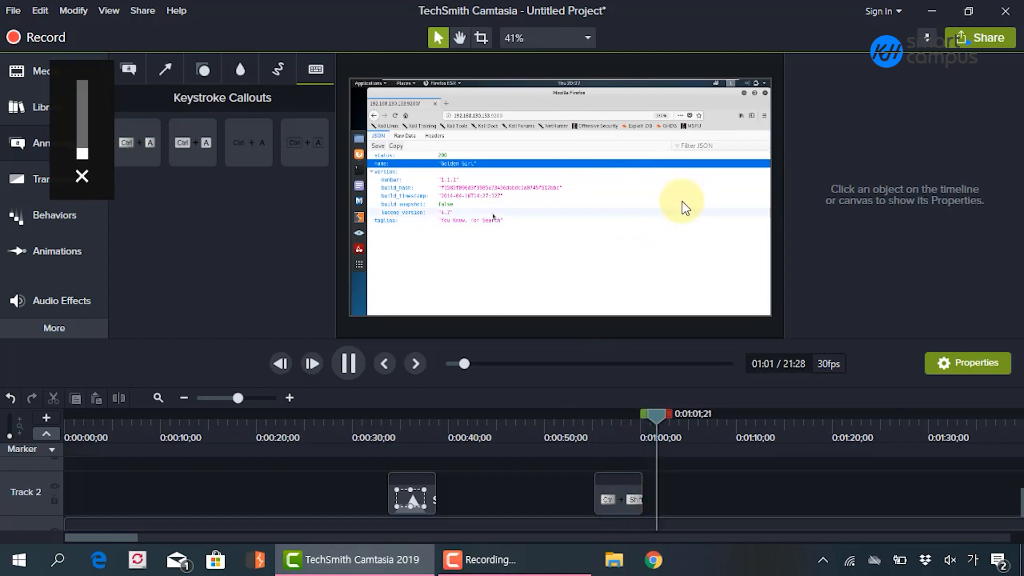
# Replay the recording from about 0:51 to check how the Ctrl+Shift+A callout appears.
pyautogui.click(582, 435)
pyautogui.click(562, 432)
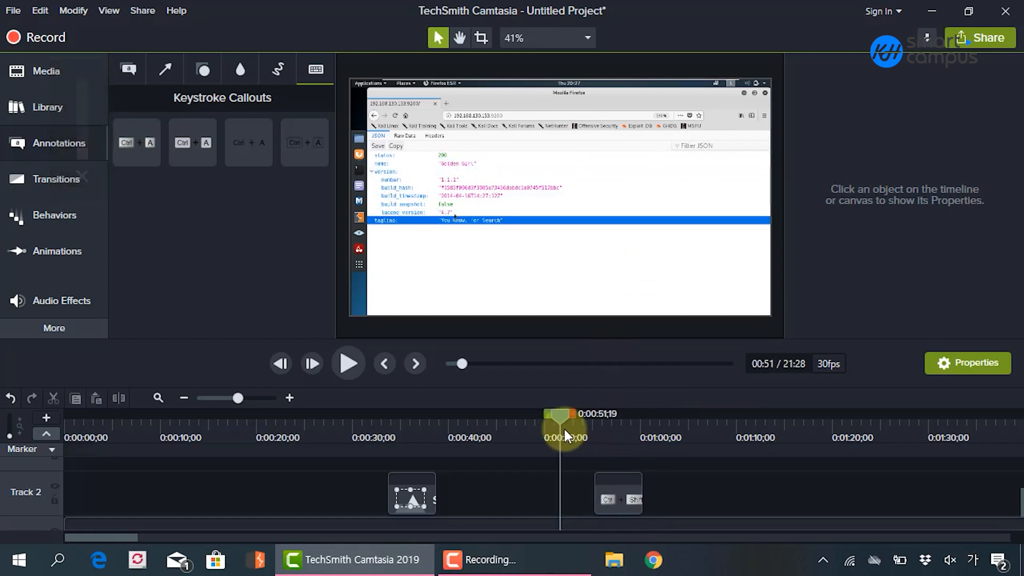
pyautogui.press('space')
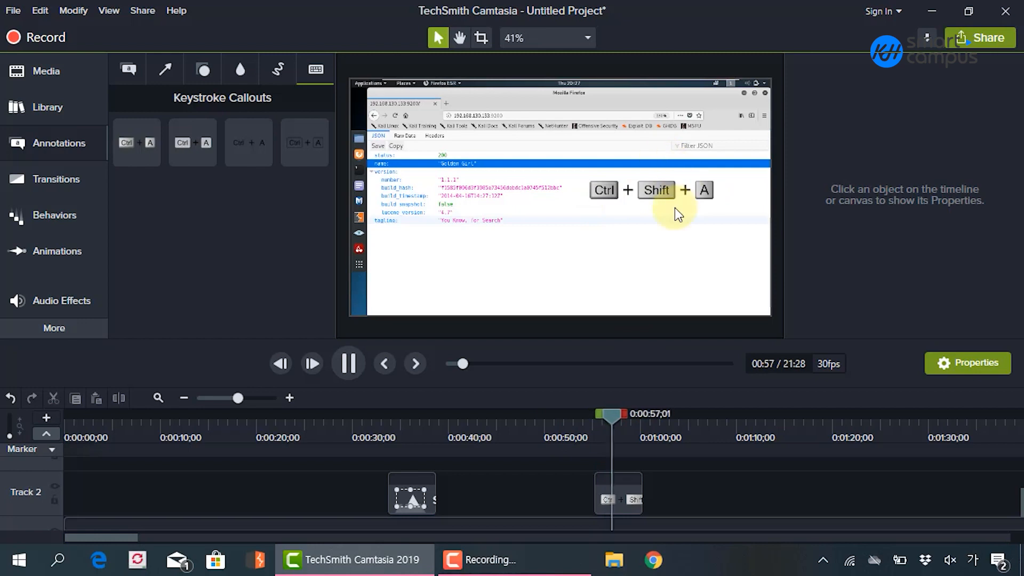
# Pause playback at about 0:58, add an Outline-style keystroke callout below the existing one, and set its keys to Ctrl+Shift+S.
pyautogui.press('space')
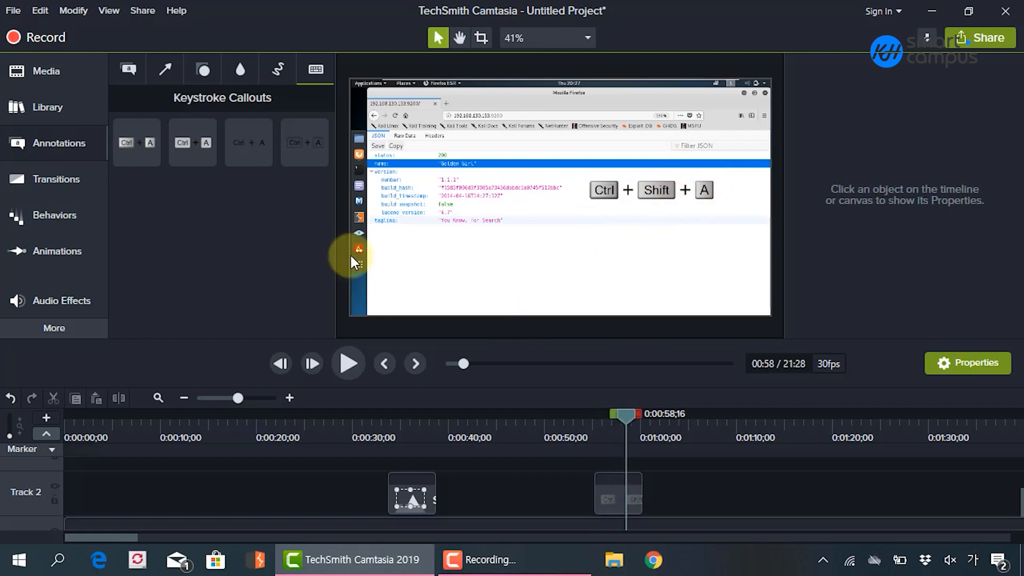
pyautogui.click(305, 142)
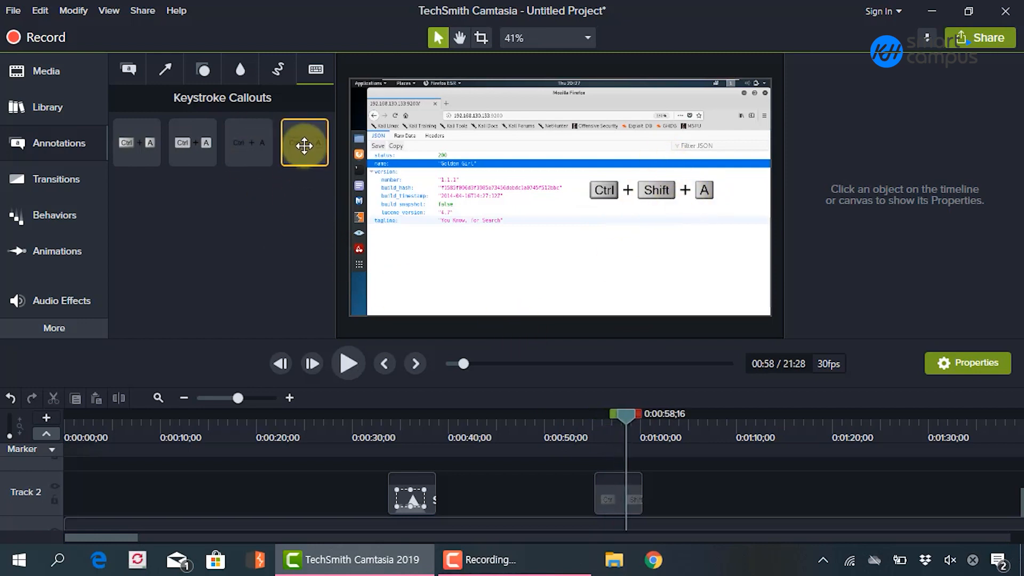
pyautogui.moveTo(299, 139)
pyautogui.mouseDown()
pyautogui.moveTo(675, 241)
pyautogui.moveTo(657, 235)
pyautogui.mouseUp()
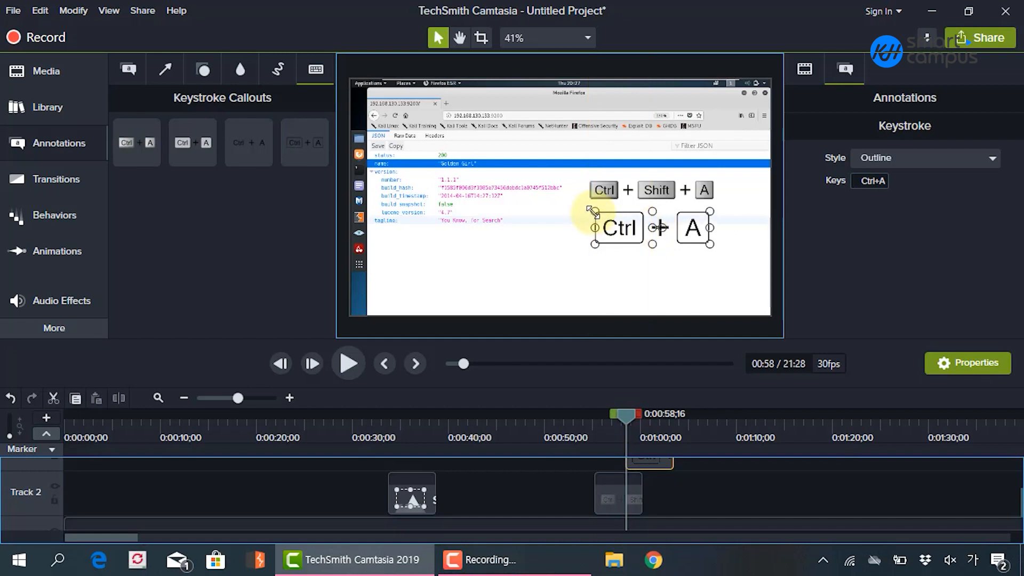
pyautogui.click(869, 181)
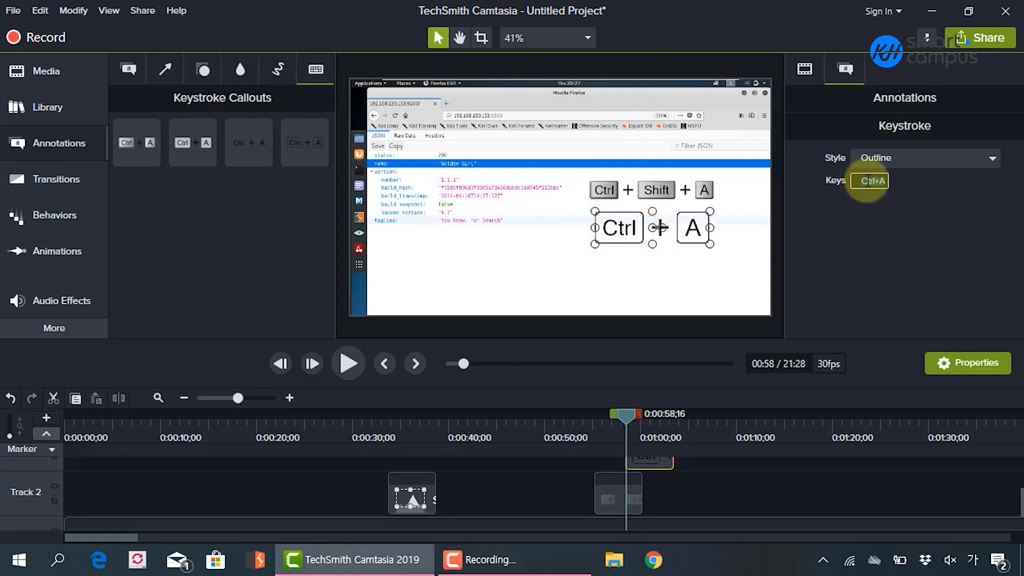
pyautogui.hotkey('ctrl', 'shift', 's')
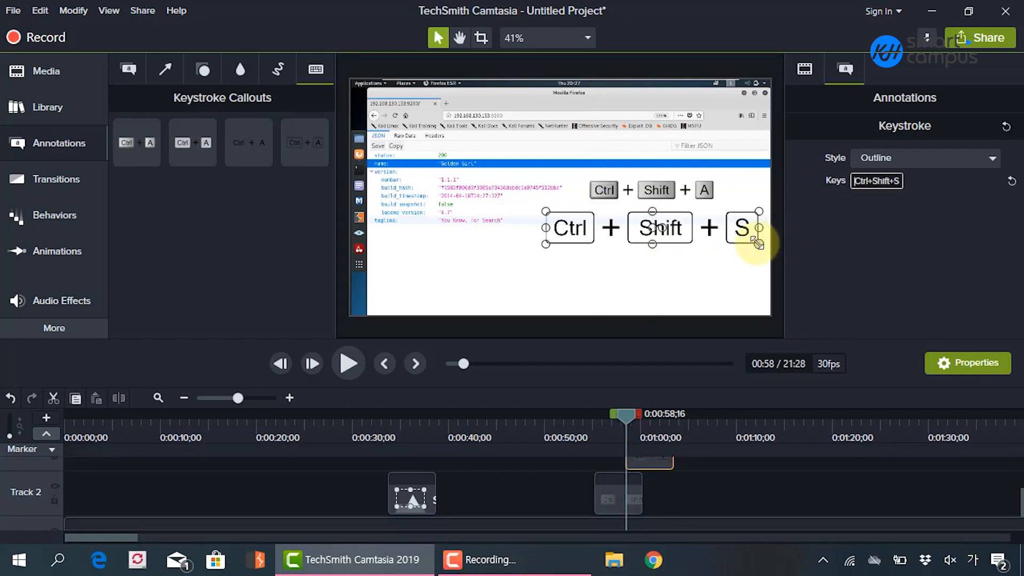
# Delete the Outline-style Ctrl+Shift+S keystroke callout and the Ctrl+Shift+A callout above it.
pyautogui.press('Delete')
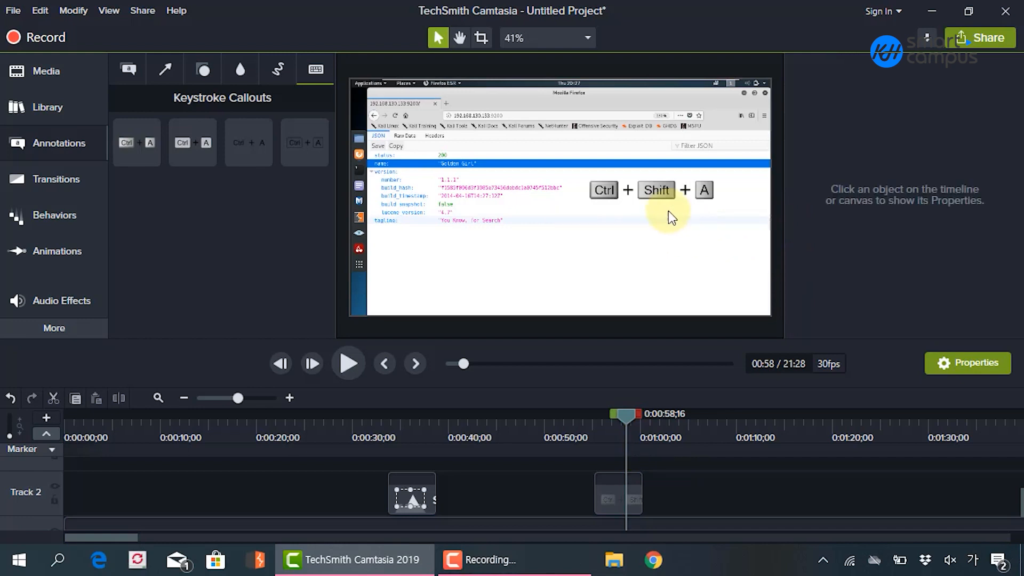
pyautogui.click(668, 211)
pyautogui.press('Delete')
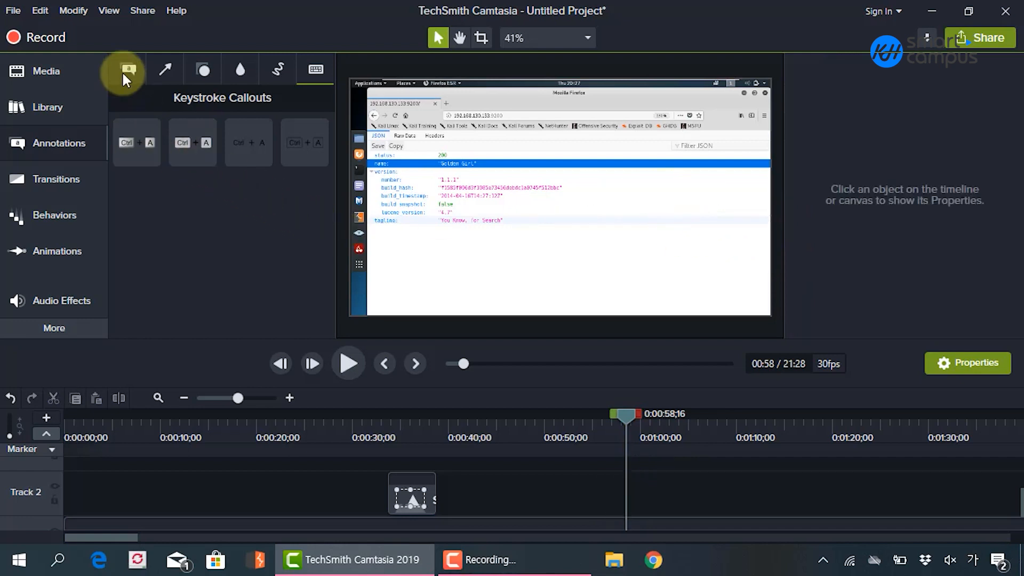
# Review the annotation categories: callouts, arrows and lines, shapes, blur and highlight effects, sketch motion, and keystroke callouts.
pyautogui.click(164, 62)
pyautogui.click(205, 69)
pyautogui.click(239, 66)
pyautogui.click(278, 68)
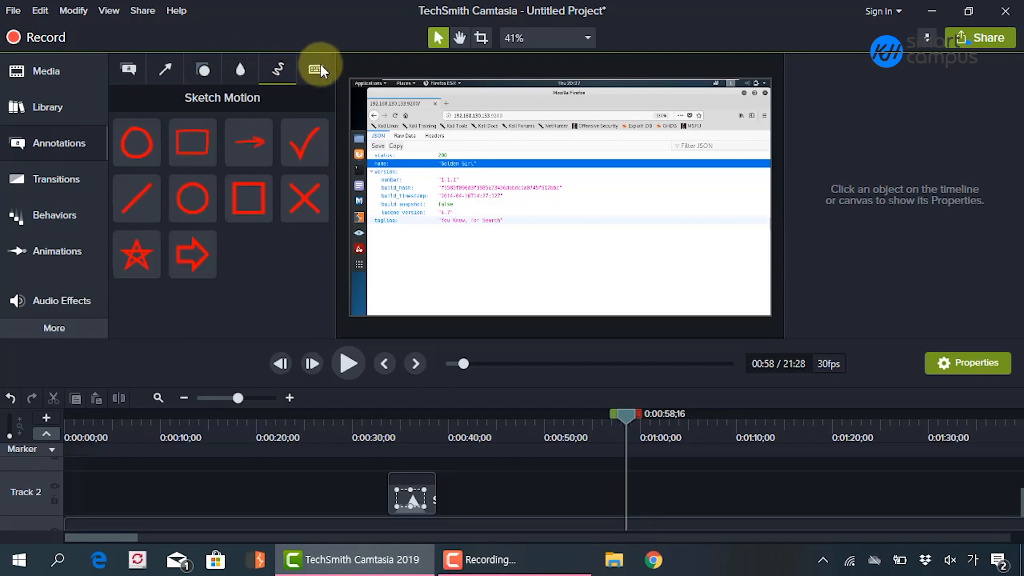
pyautogui.click(319, 64)
pyautogui.click(276, 66)
pyautogui.click(203, 69)
pyautogui.click(128, 68)
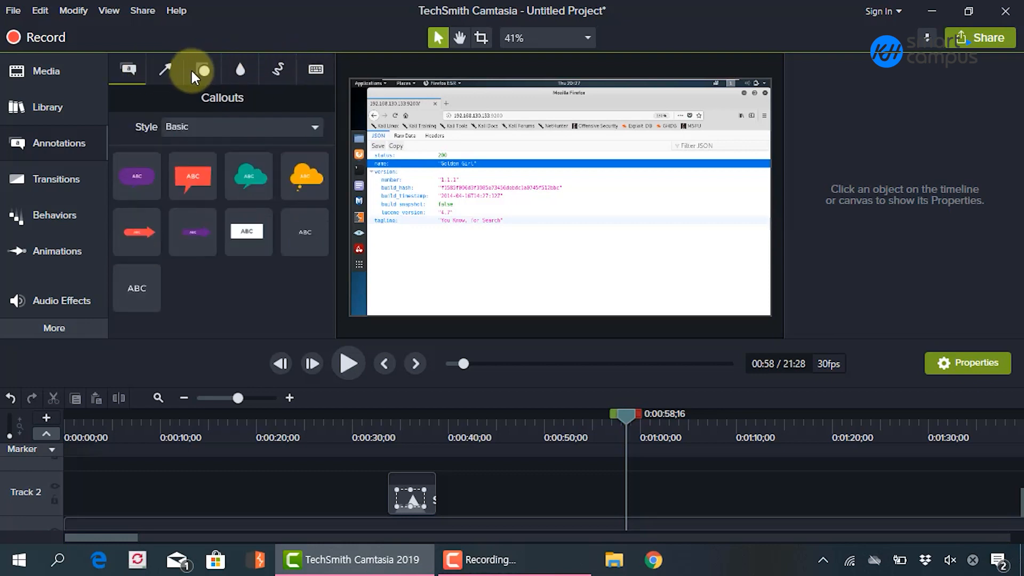
pyautogui.click(166, 68)
pyautogui.click(203, 68)
pyautogui.click(240, 69)
pyautogui.click(205, 72)
pyautogui.click(160, 67)
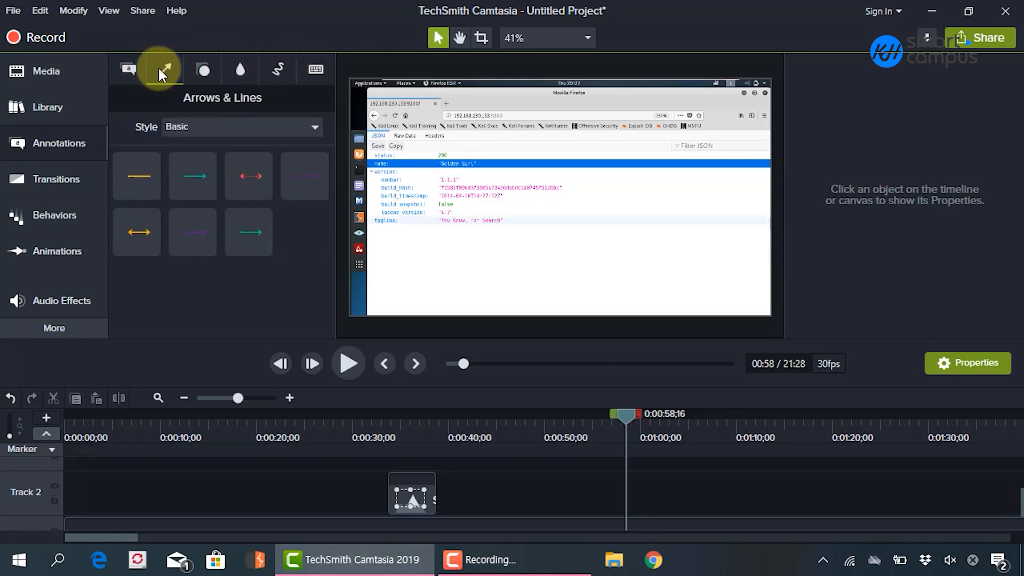
pyautogui.click(134, 68)
pyautogui.click(235, 68)
pyautogui.click(278, 68)
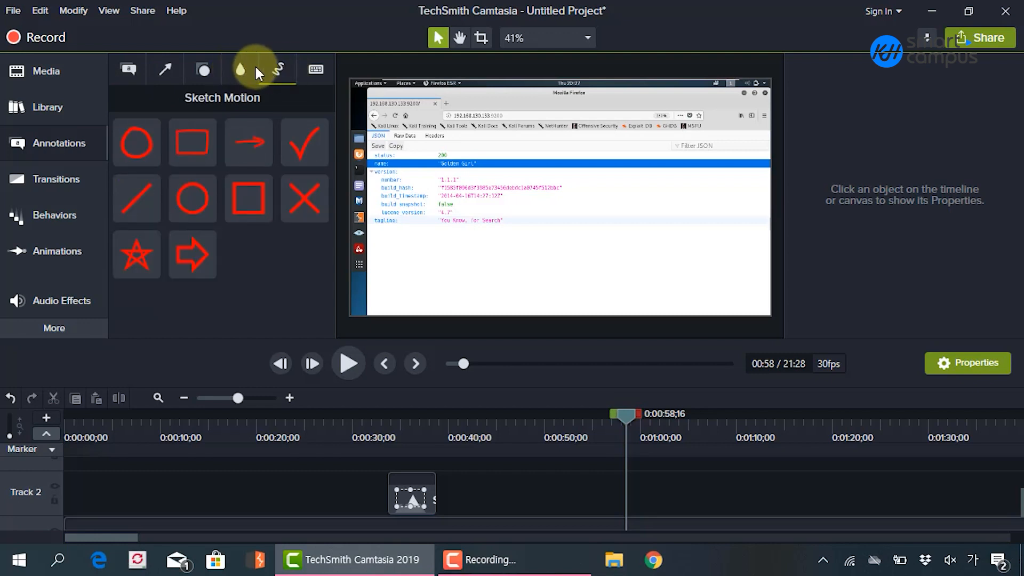
pyautogui.click(240, 69)
pyautogui.click(193, 65)
pyautogui.click(277, 67)
pyautogui.click(319, 69)
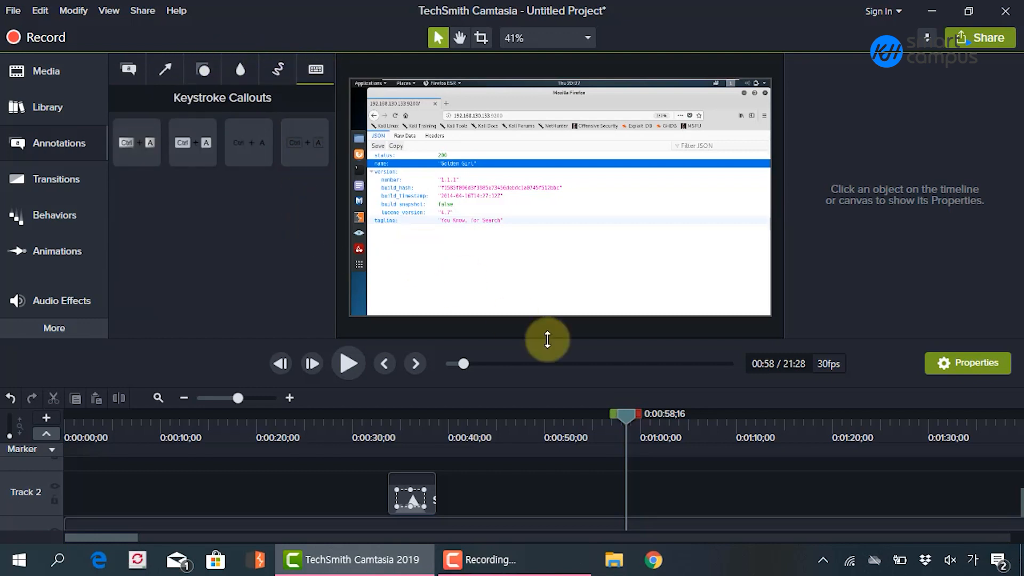
# Scrub forward along the timeline, and return the playhead to about 0:43.
pyautogui.moveTo(629, 420); pyautogui.dragTo(756, 419)
pyautogui.click(482, 451)
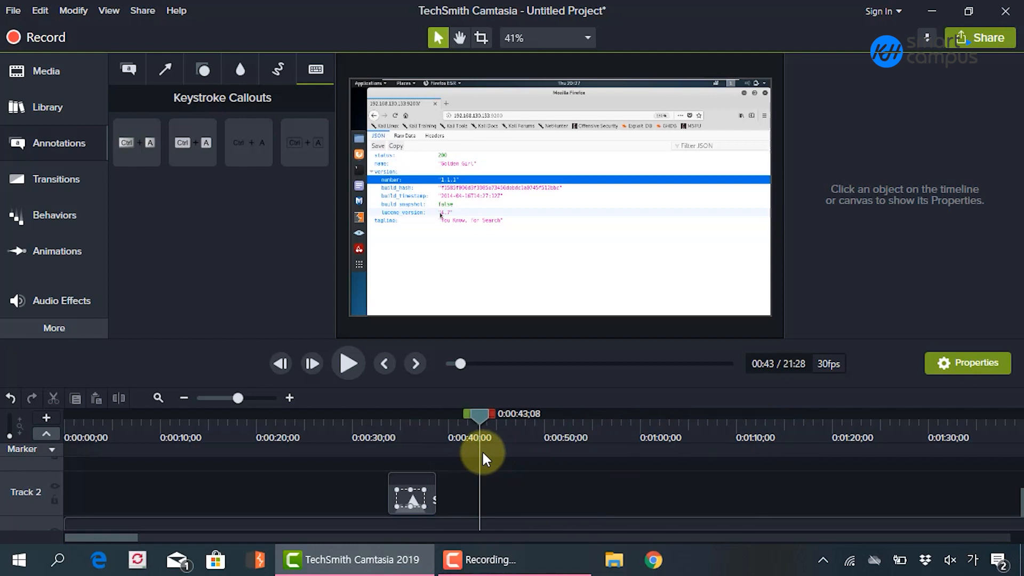